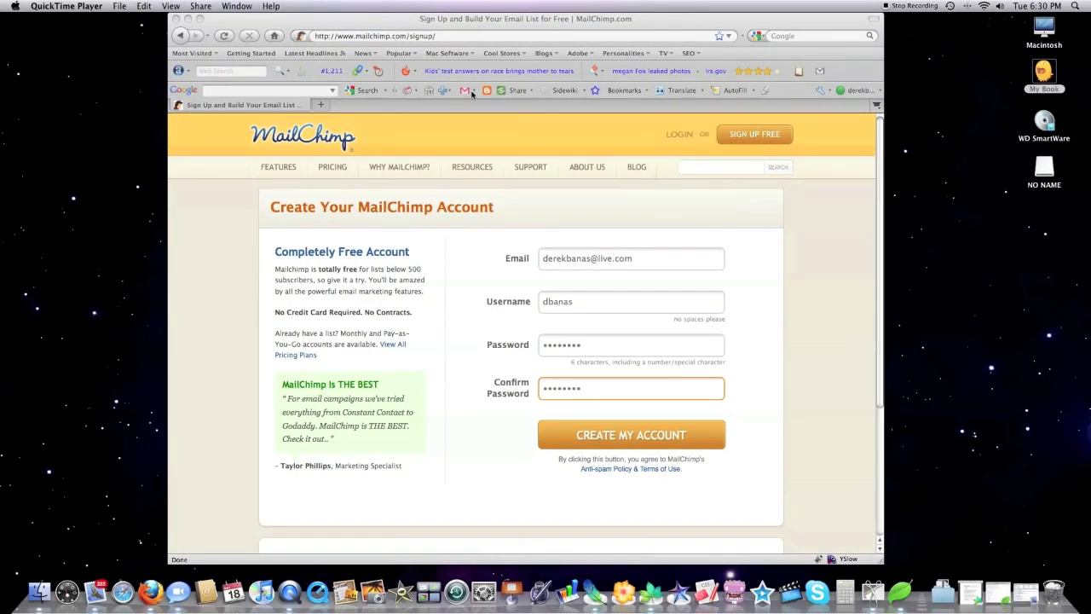
# Submit the filled-in account sign-up form and log in with the credentials already entered.
pyautogui.click(510, 450)
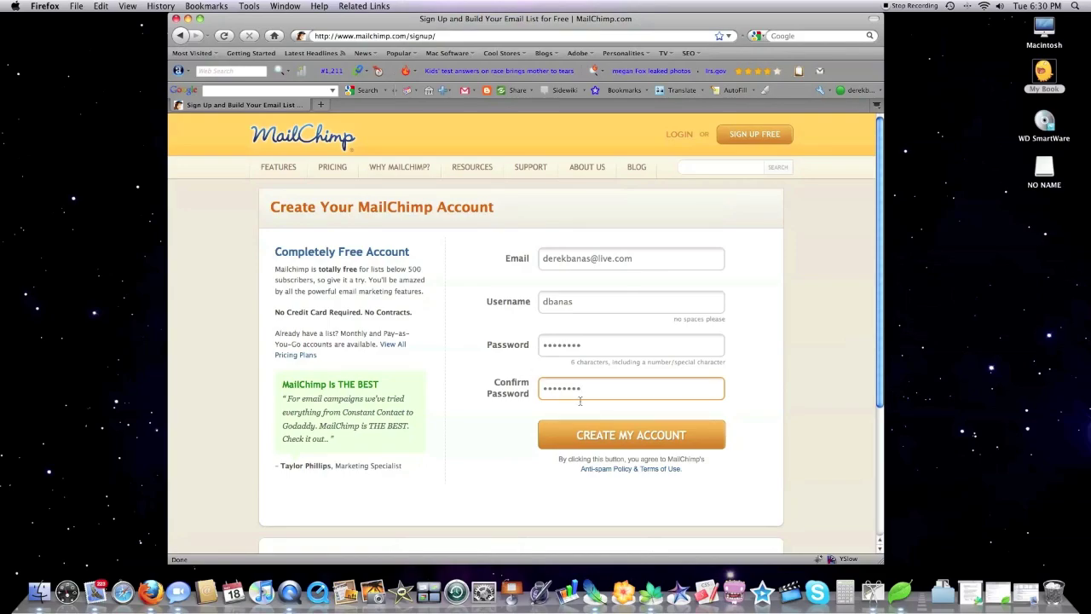
pyautogui.click(615, 435)
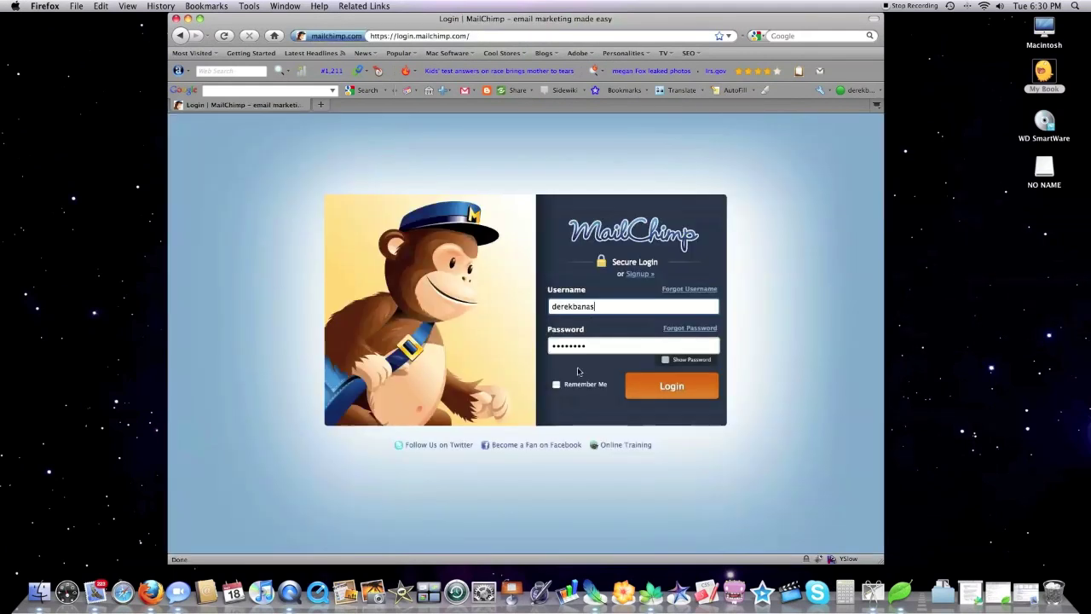
pyautogui.click(671, 385)
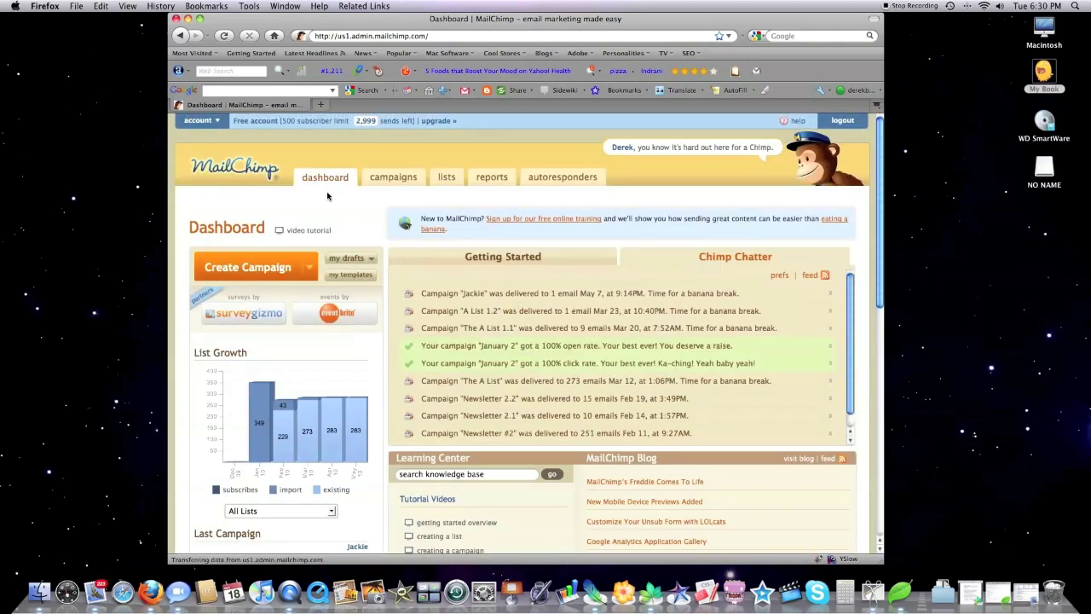
# Create a regular ol' campaign and set the Business Builders list as its recipients.
pyautogui.moveTo(288, 410)
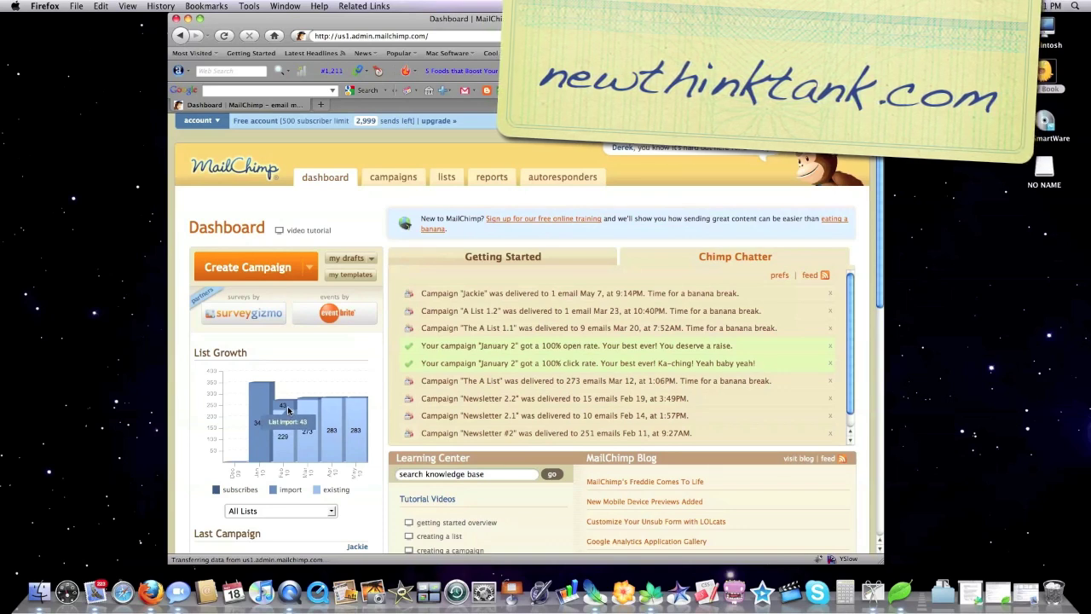
pyautogui.moveTo(289, 430)
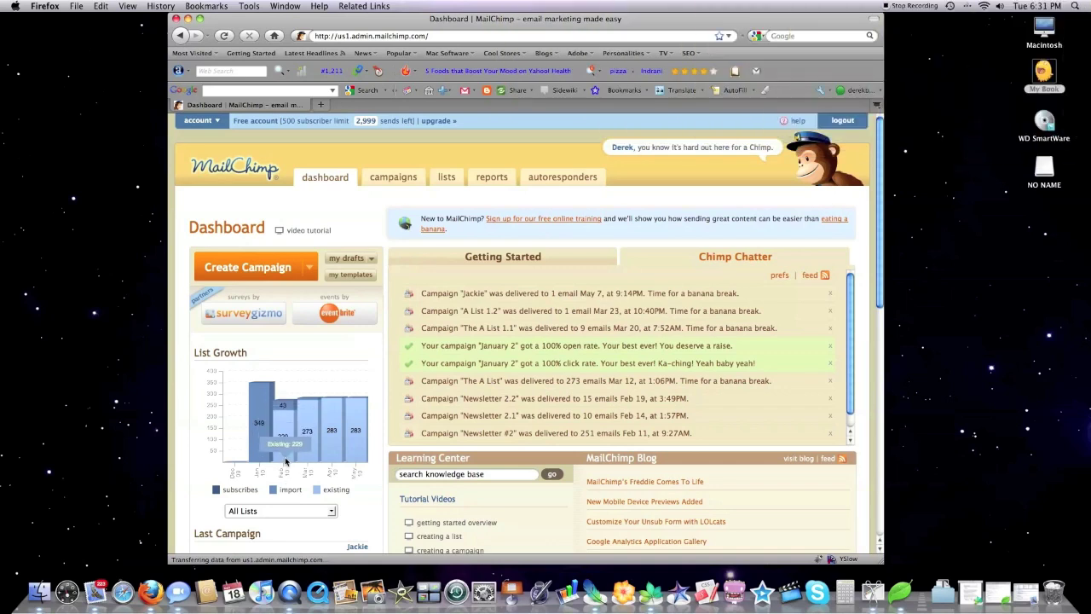
pyautogui.moveTo(264, 459)
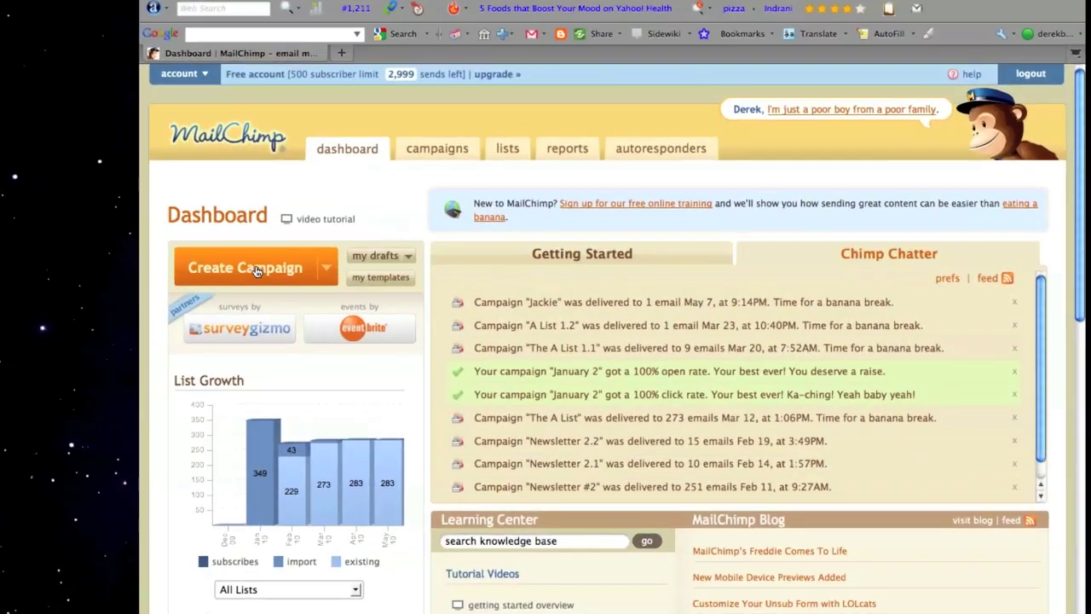
pyautogui.click(255, 268)
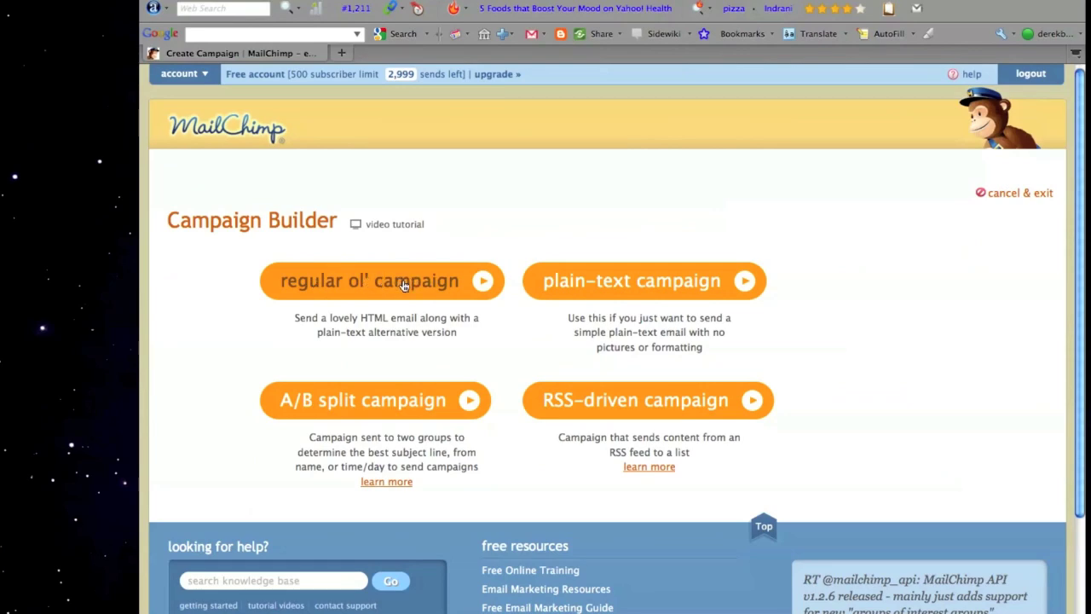
pyautogui.click(404, 285)
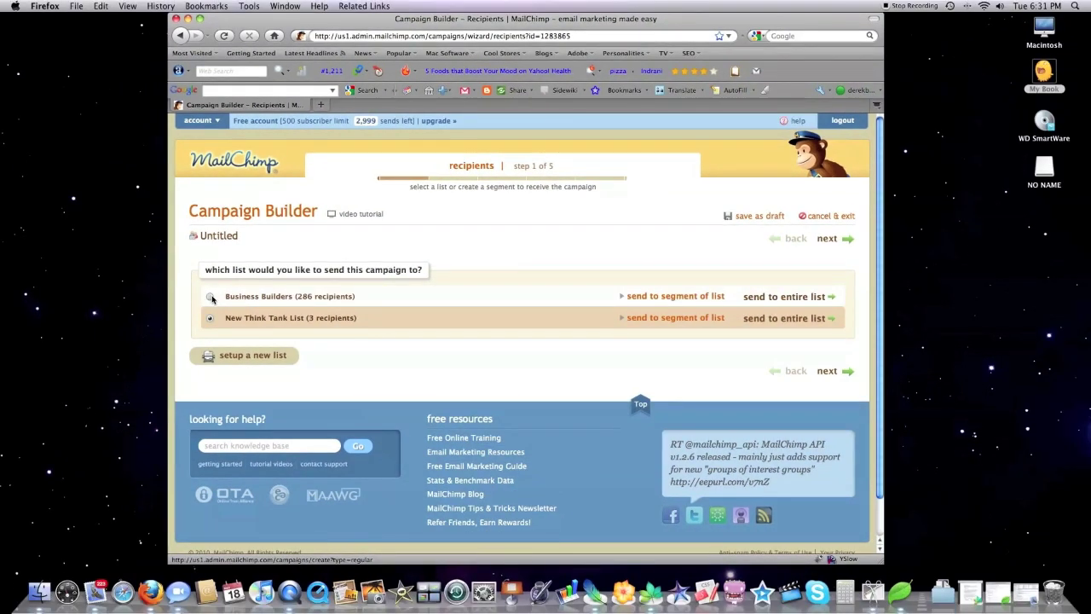
pyautogui.click(211, 297)
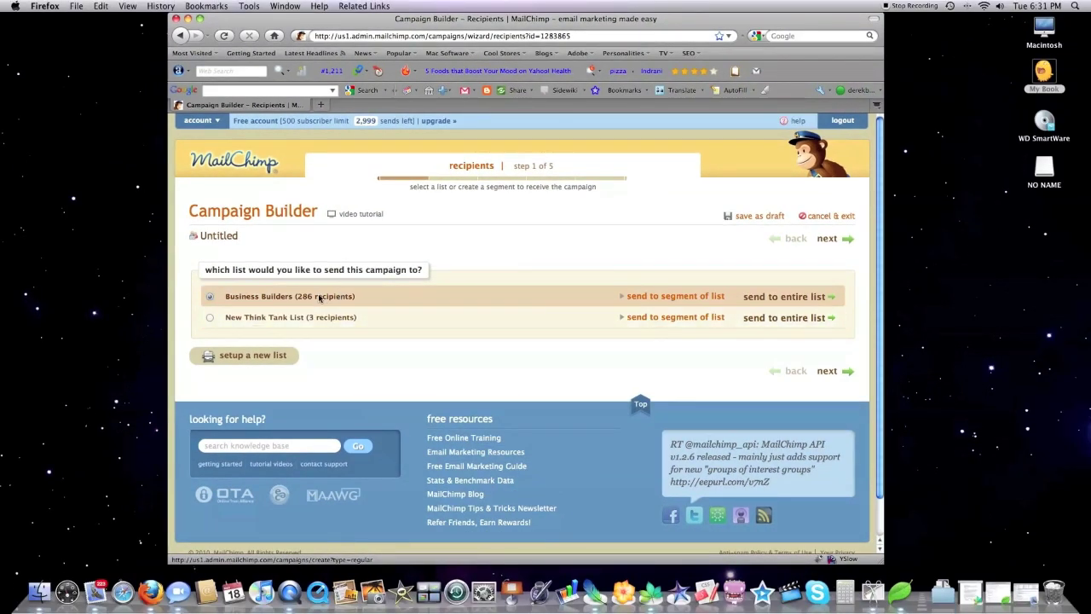
pyautogui.click(826, 238)
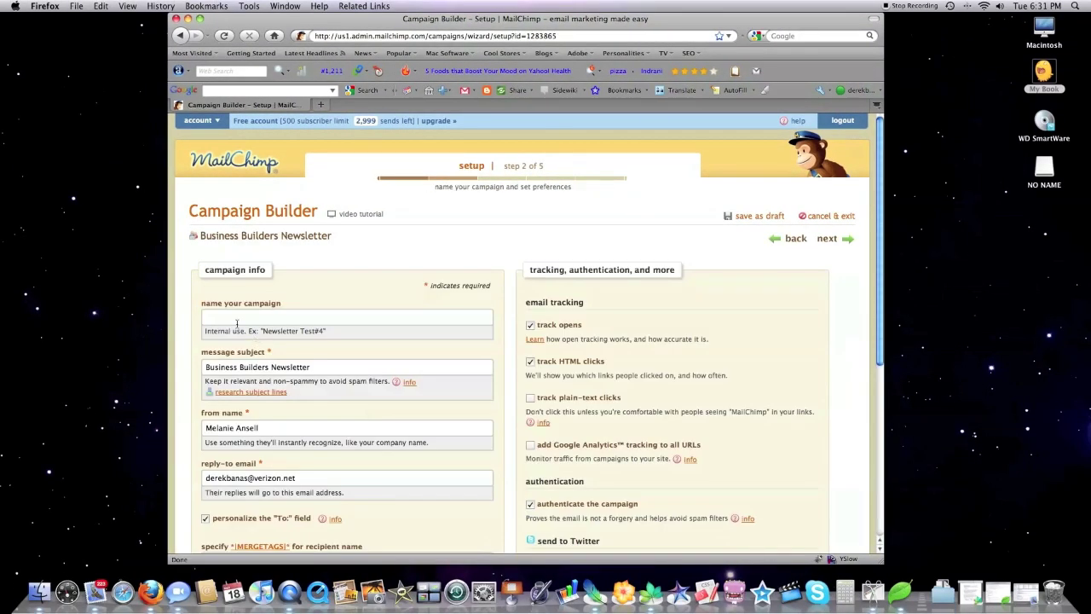
# Name the campaign Business Builders Newsletter 2 with the subject Business Builders Newsletter, and continue to email creation.
pyautogui.doubleClick(228, 316)
pyautogui.click(232, 328)
pyautogui.click(239, 367)
pyautogui.click(238, 366)
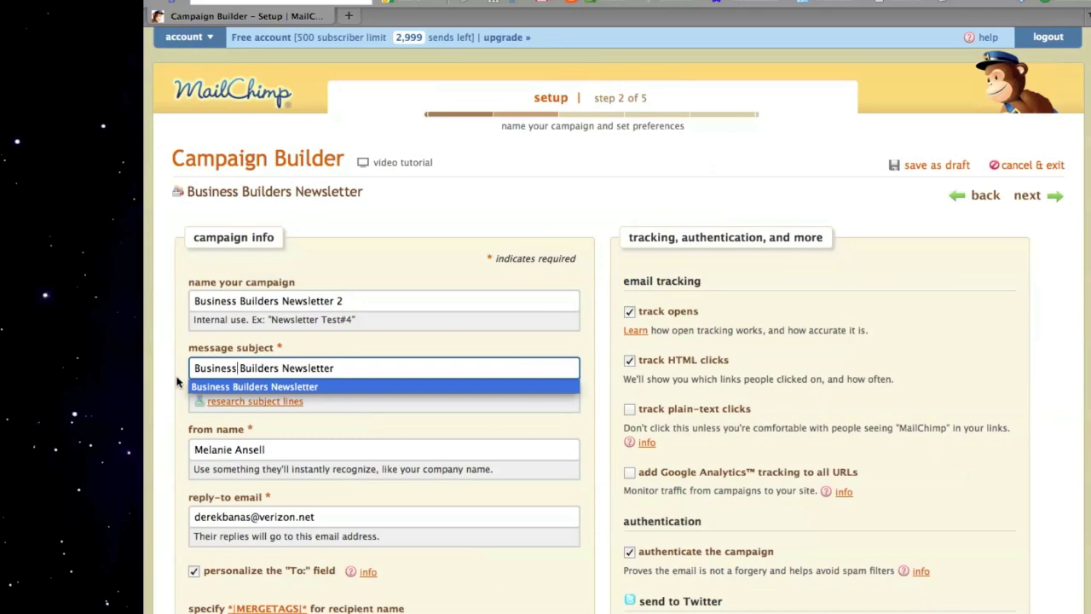
pyautogui.press('Return')
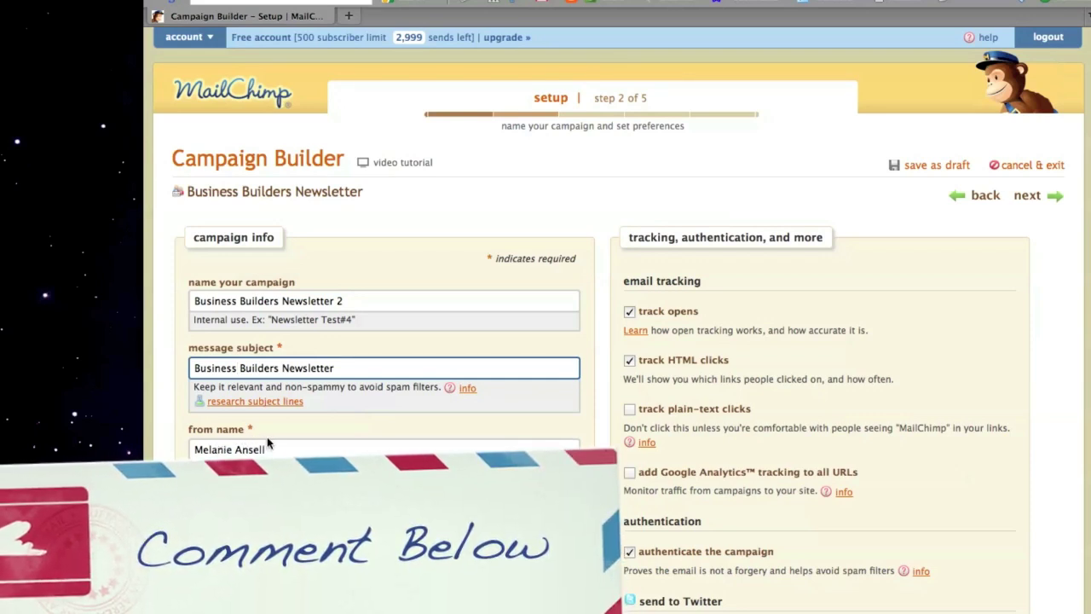
pyautogui.scroll(-5, 272, 454)
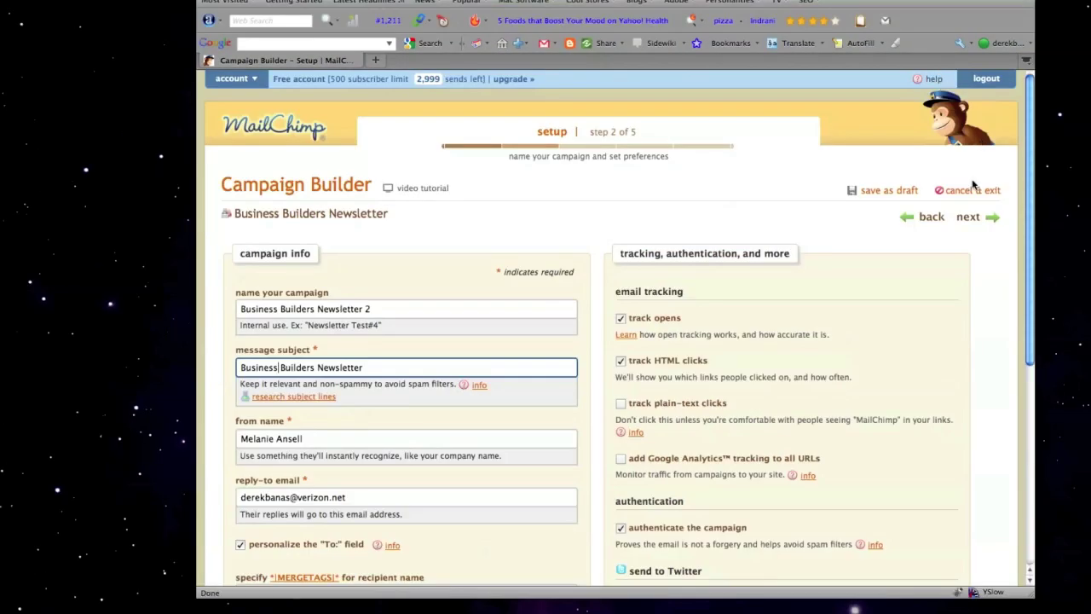
pyautogui.click(970, 217)
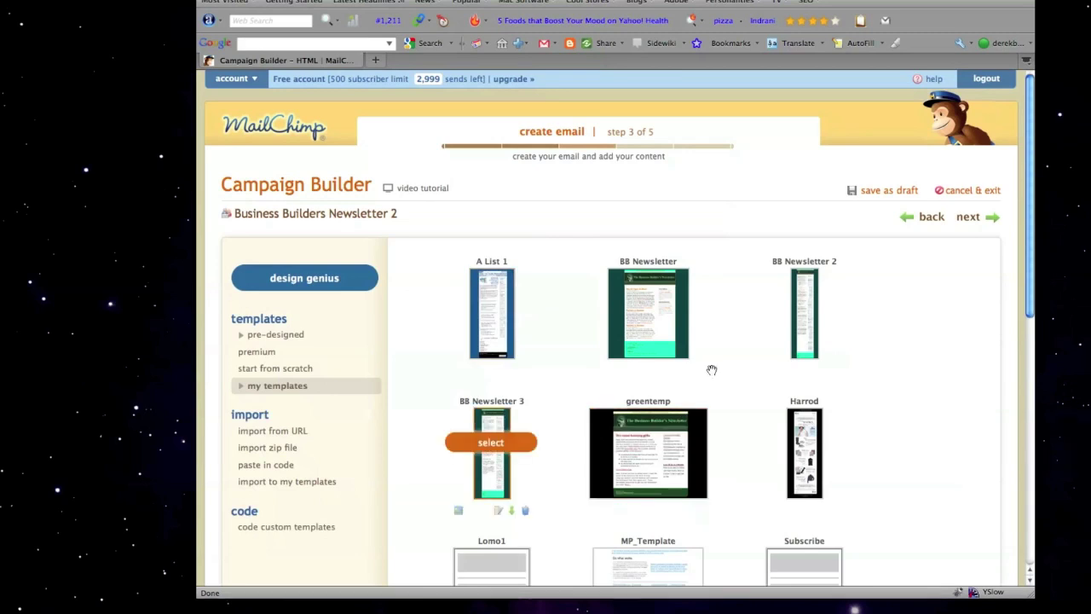
# Start building the email template with Design Genius instead of a saved template.
pyautogui.moveTo(619, 335)
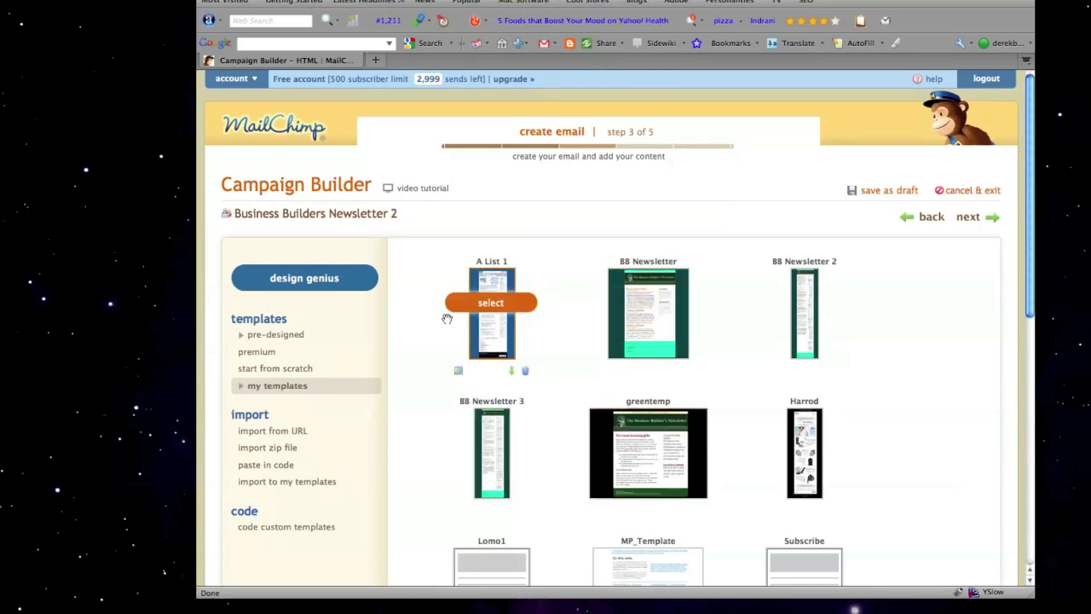
pyautogui.click(310, 281)
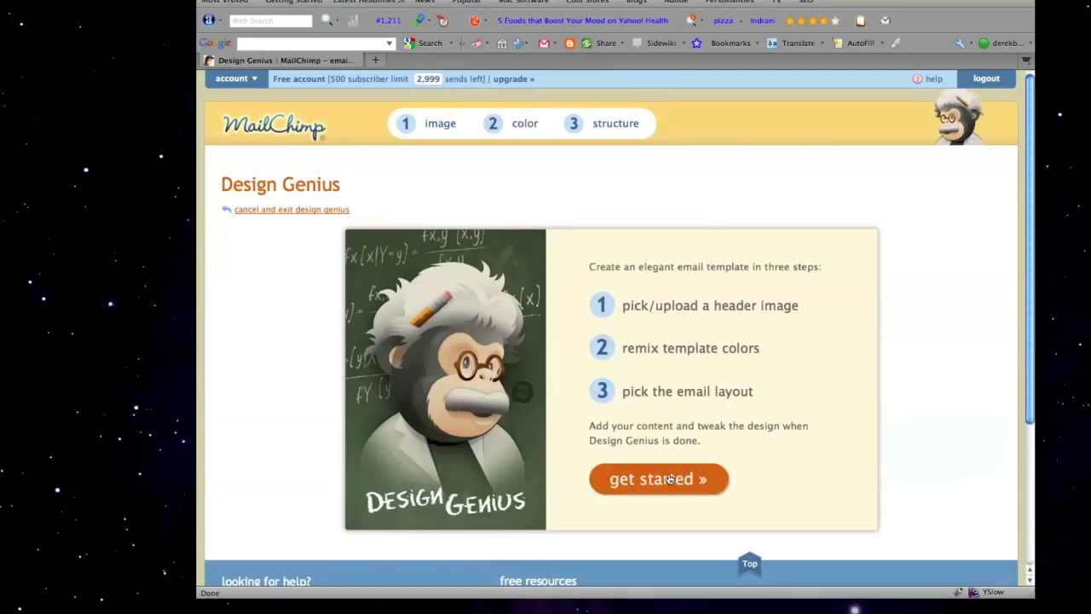
pyautogui.click(663, 482)
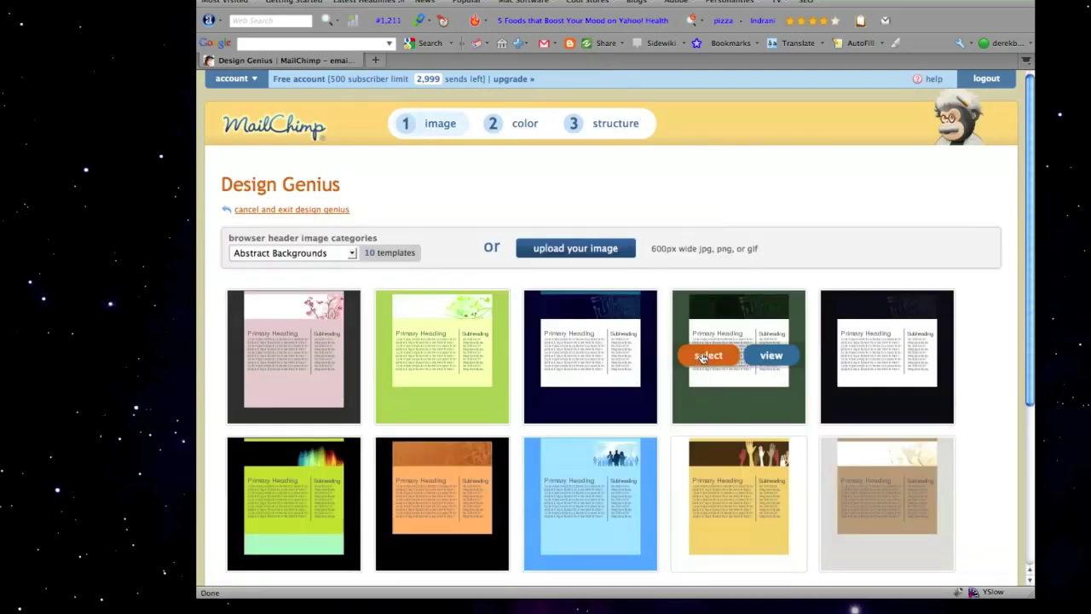
# Show the Retail header image category and select its template with the pink shopping bags.
pyautogui.scroll(-2, 706, 356)
pyautogui.scroll(-1, 704, 358)
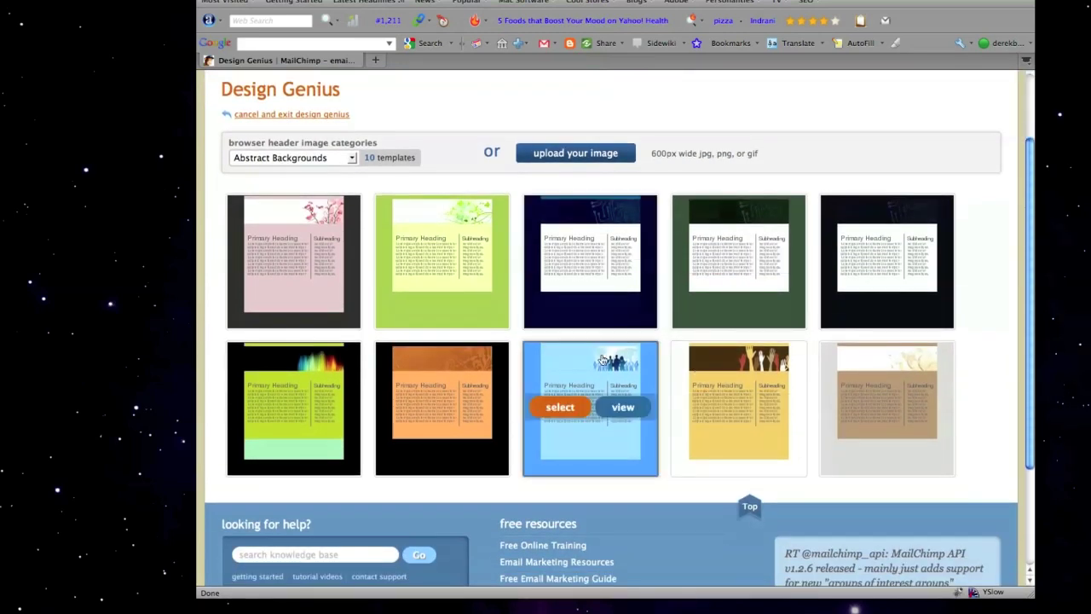
pyautogui.click(348, 160)
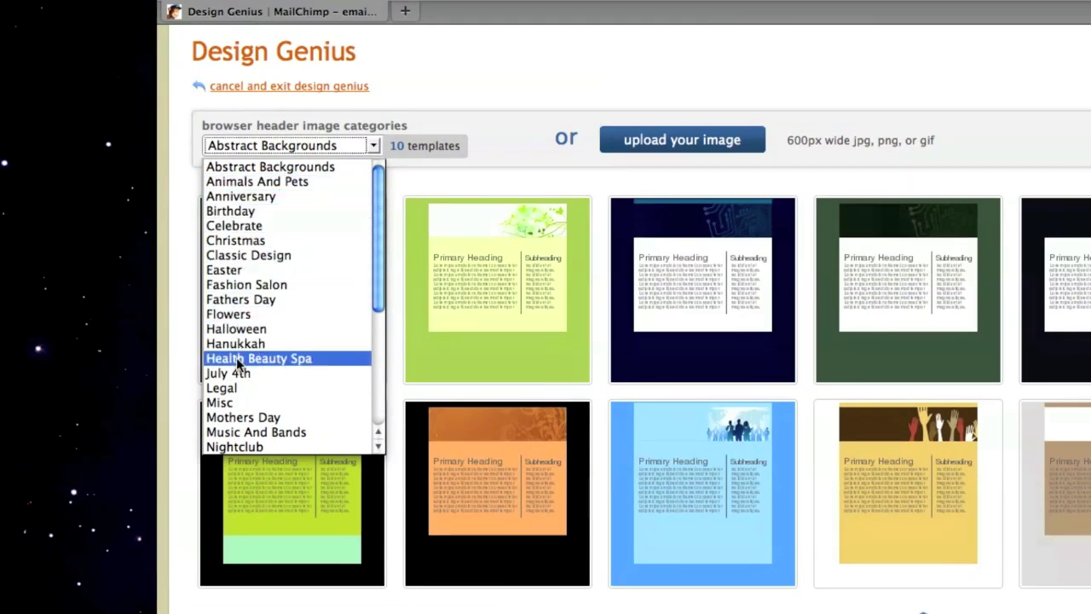
pyautogui.scroll(-3, 256, 358)
pyautogui.click(277, 420)
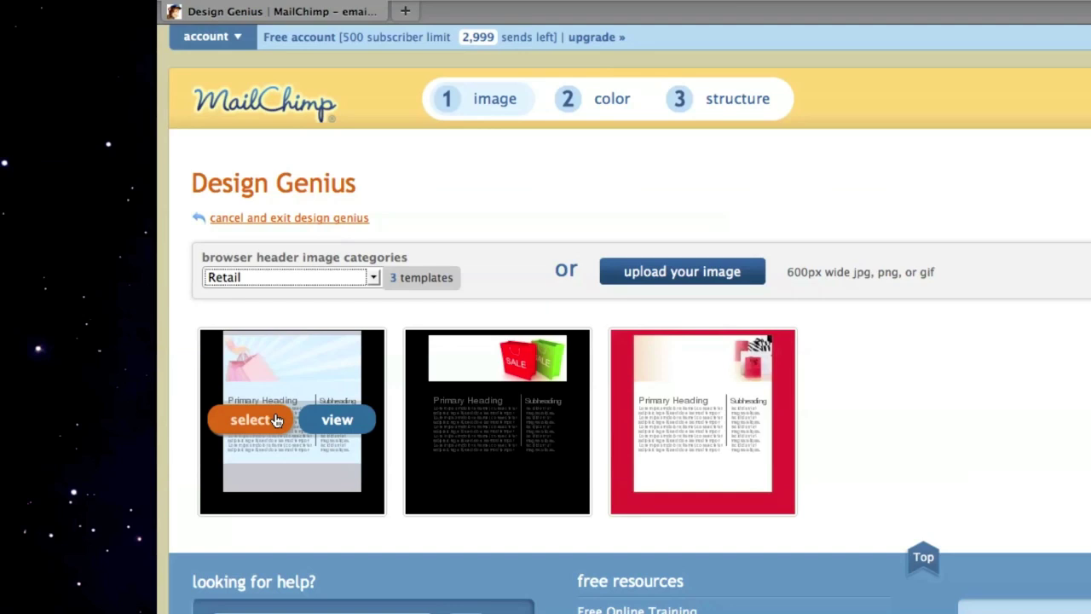
pyautogui.click(254, 419)
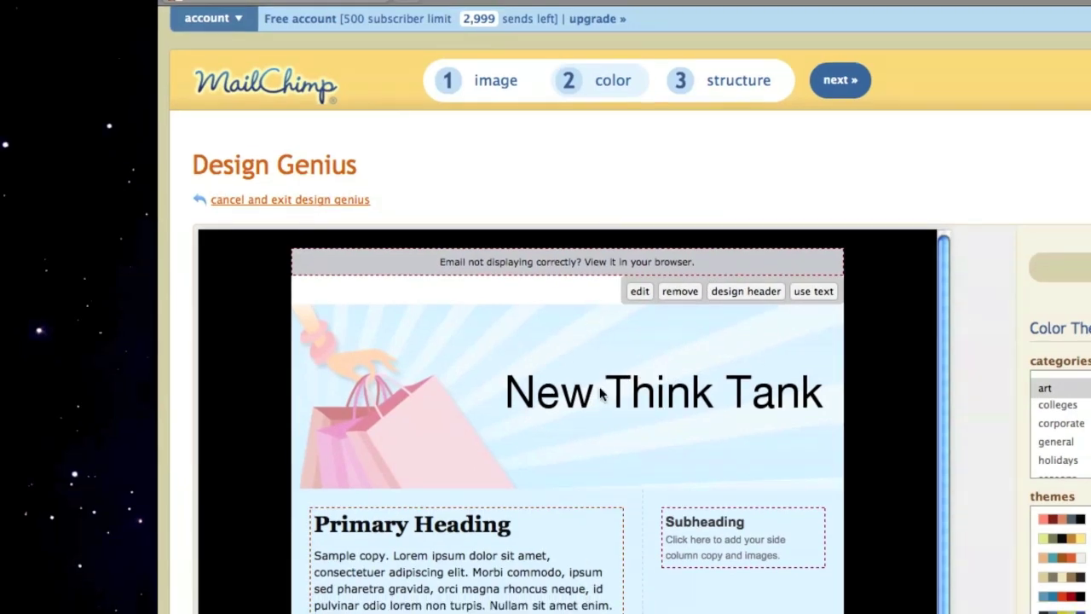
# Open the header image designer and pick the black DJ image from the Music And Bands category.
pyautogui.click(750, 291)
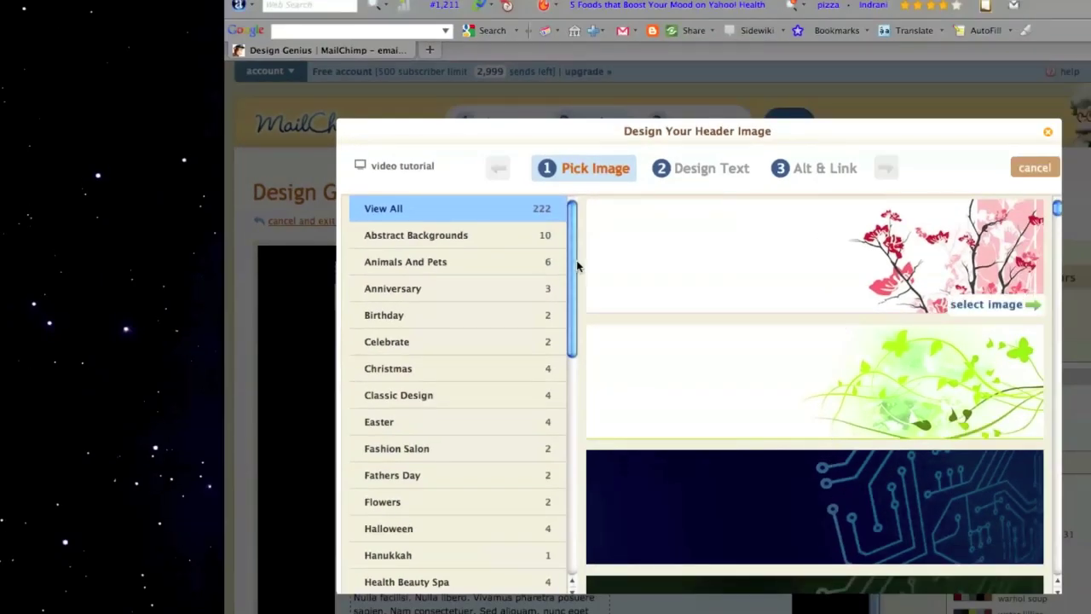
pyautogui.moveTo(573, 268); pyautogui.dragTo(567, 399)
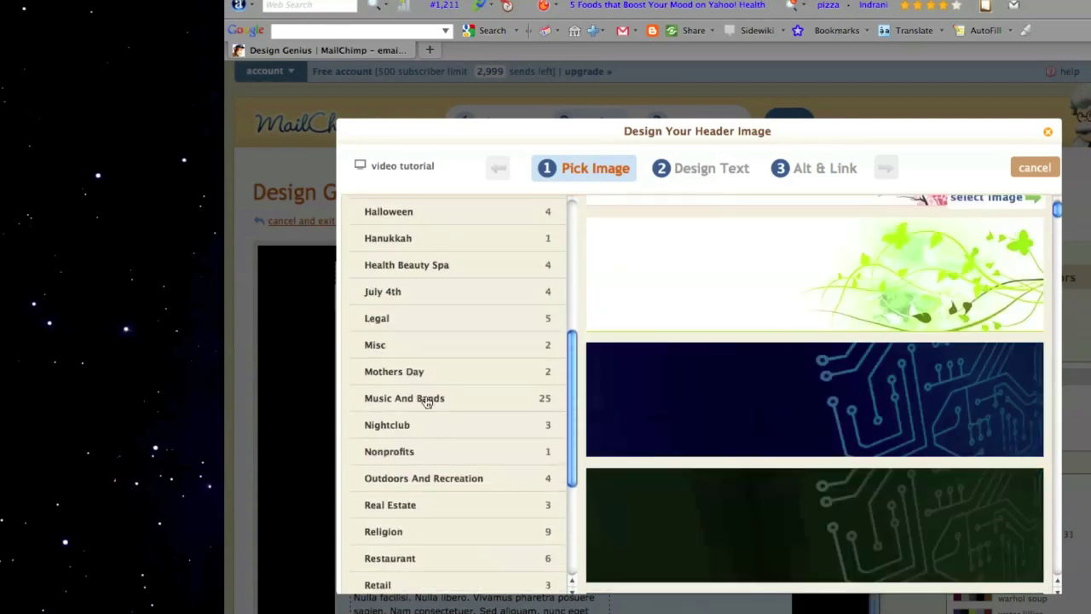
pyautogui.click(428, 402)
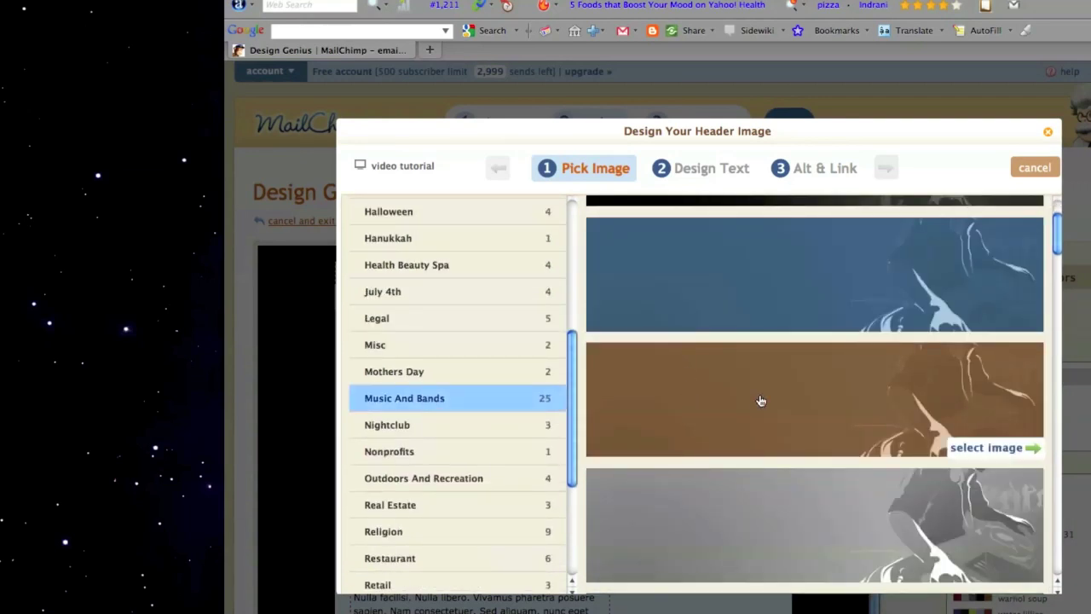
pyautogui.scroll(-3, 761, 399)
pyautogui.scroll(4, 759, 397)
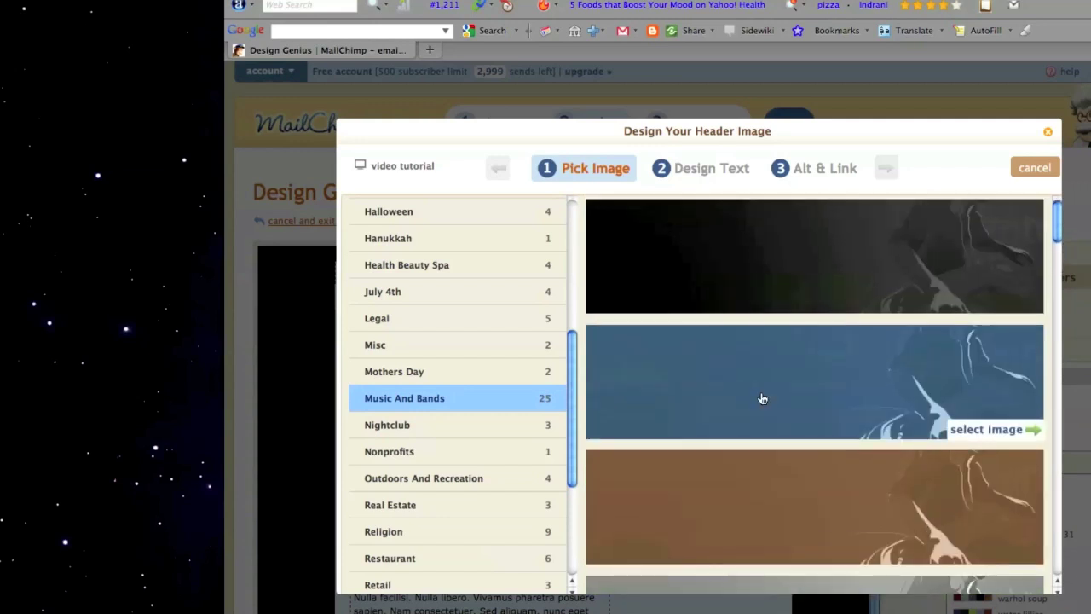
pyautogui.click(893, 257)
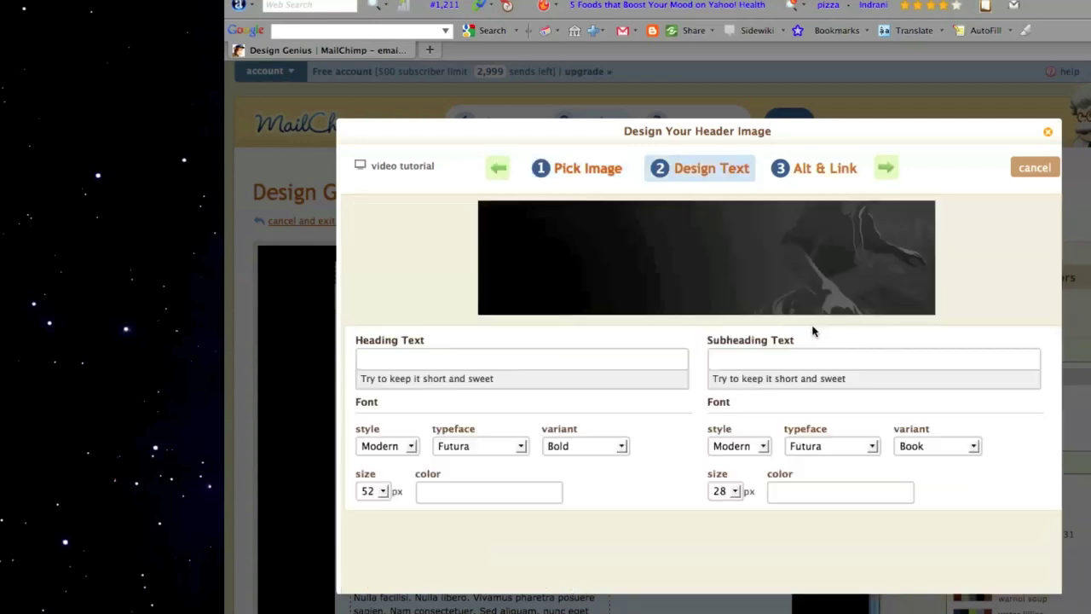
# Set the header's heading text to Spinning Around, in color #ffe4b5 at 40 px.
pyautogui.click(378, 358)
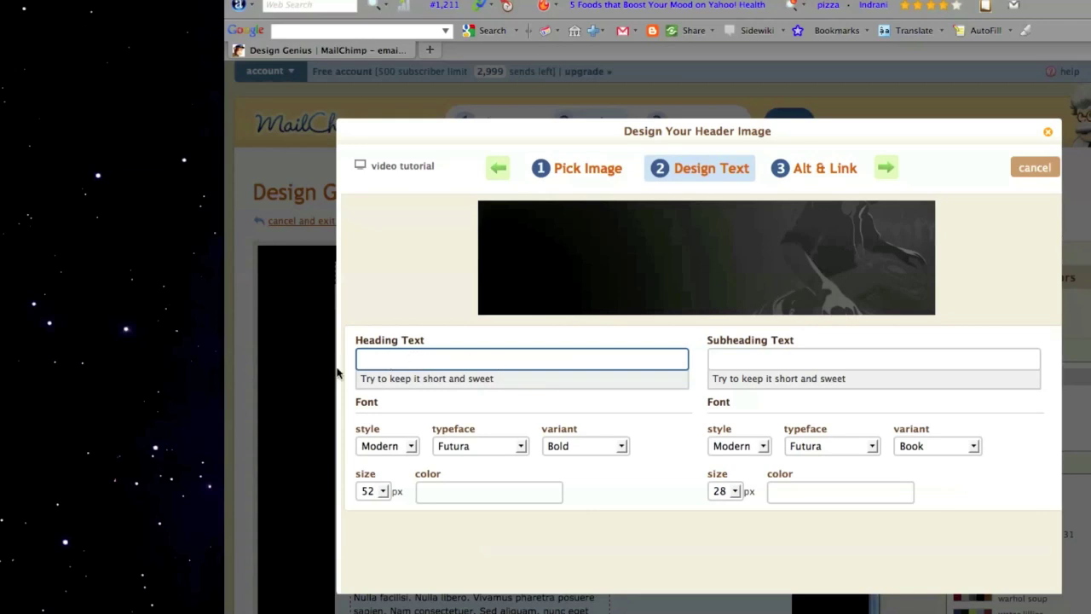
pyautogui.write('Spinning Around')
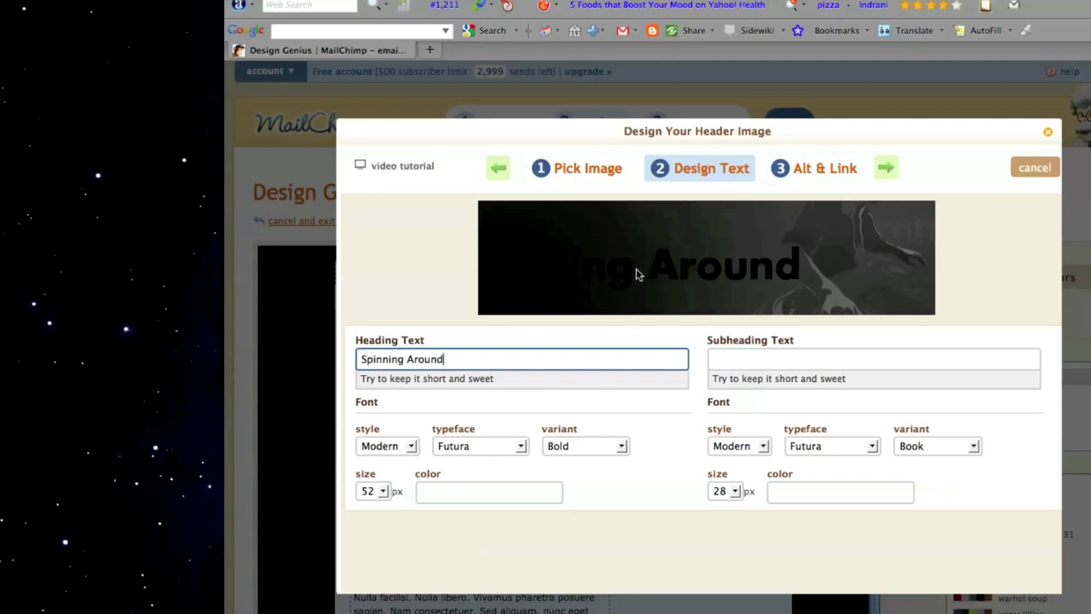
pyautogui.click(481, 492)
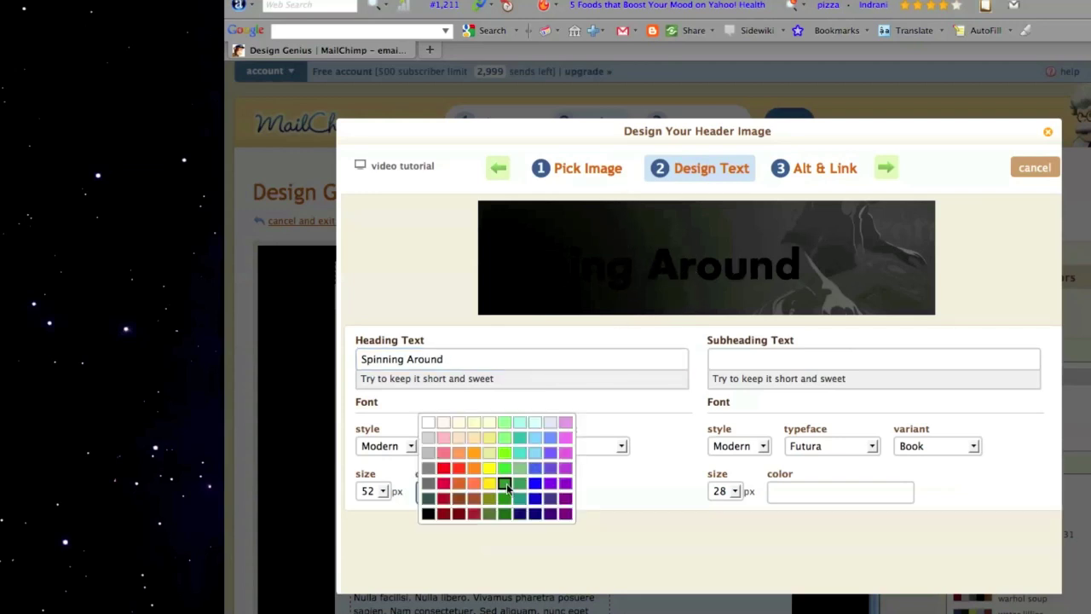
pyautogui.click(475, 441)
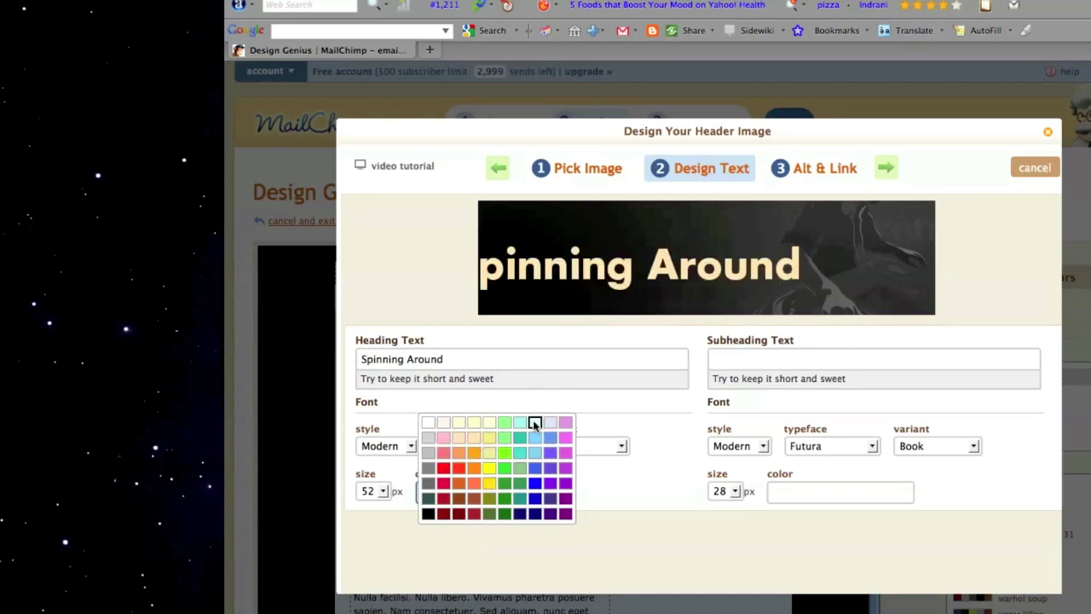
pyautogui.click(382, 490)
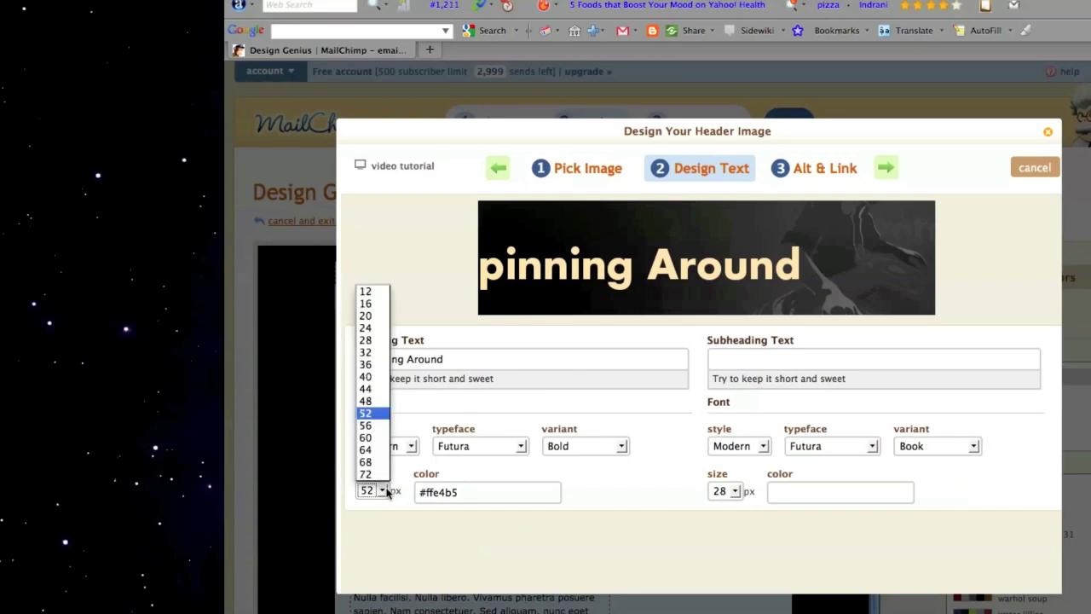
pyautogui.click(366, 377)
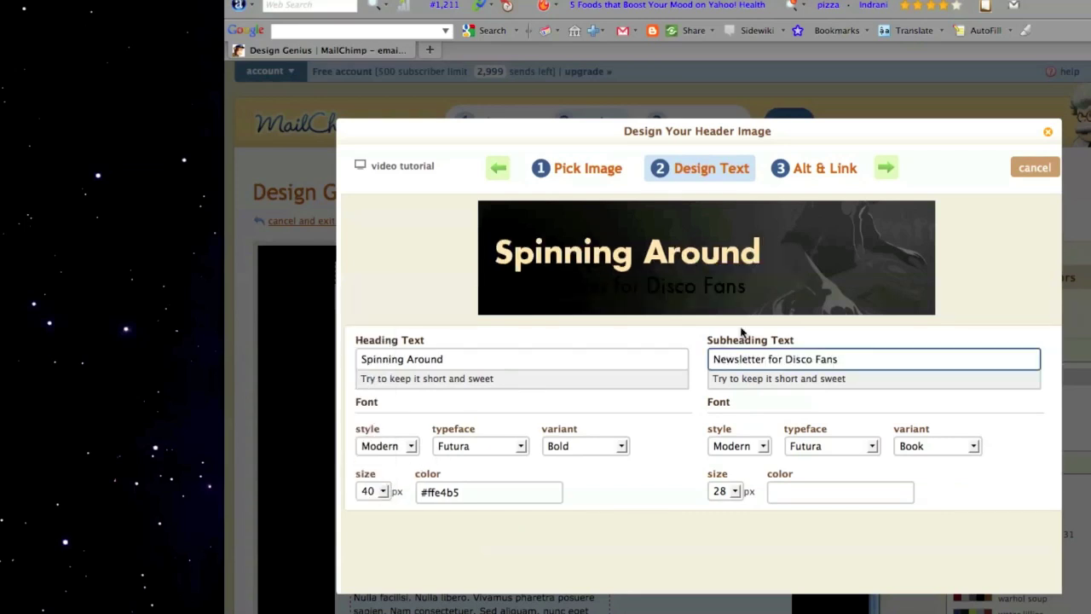
# Set the subheading to Newsletter for Disco Fans in color #ffe4c4 and proceed to the header's alternate text and link settings.
pyautogui.click(799, 492)
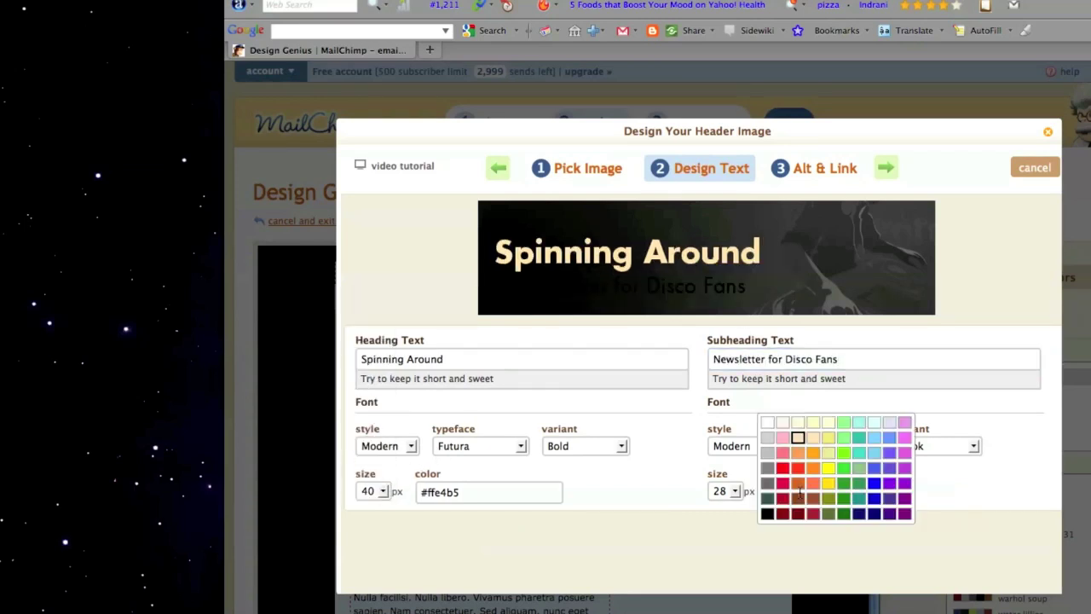
pyautogui.click(810, 438)
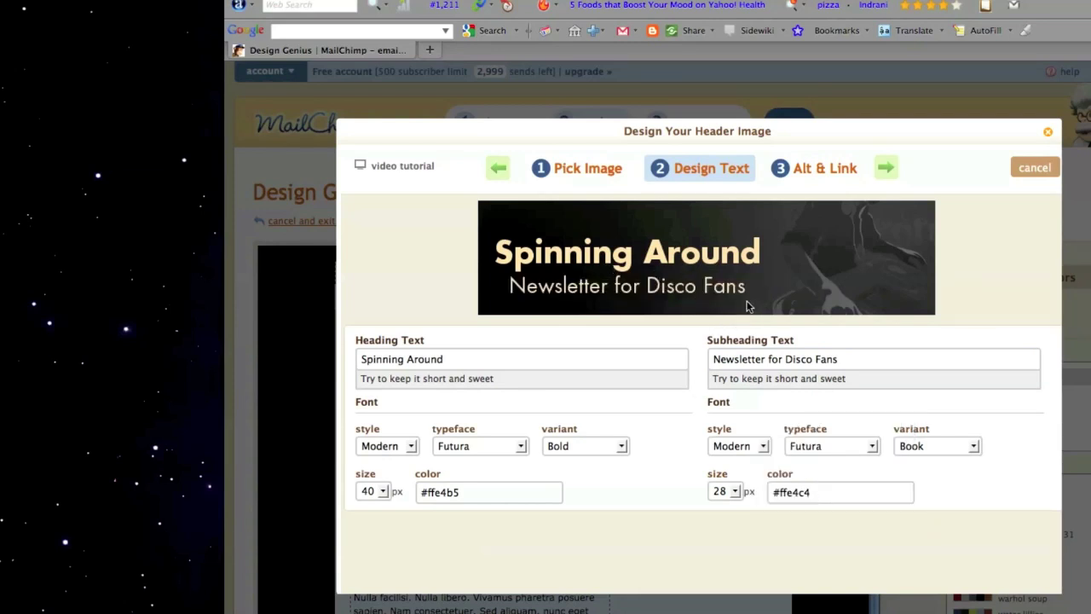
pyautogui.click(820, 171)
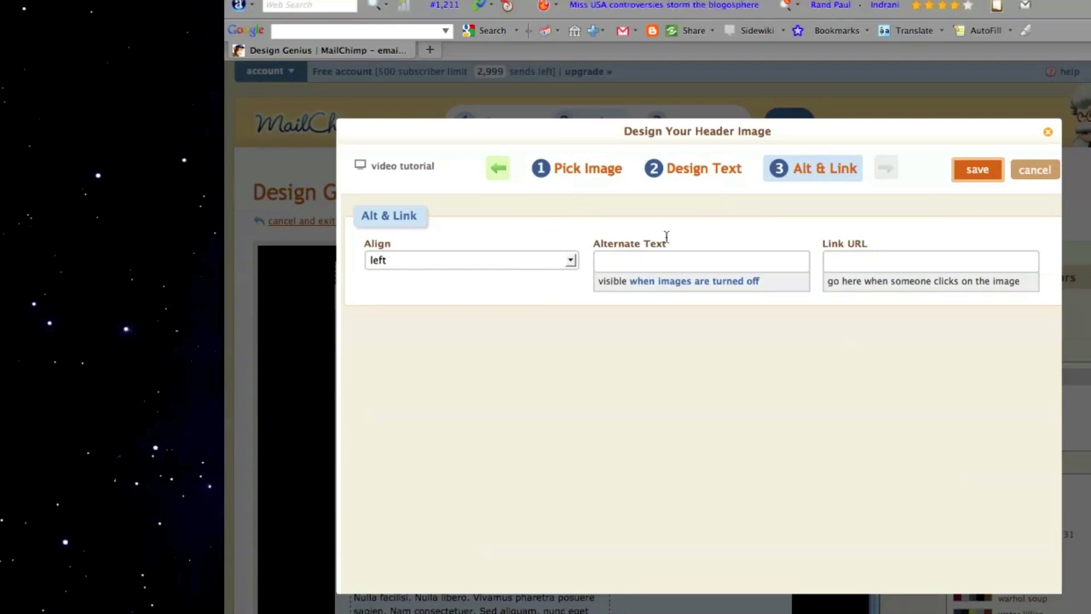
# Save the header image design with its alternate text and link URL left empty.
pyautogui.click(851, 266)
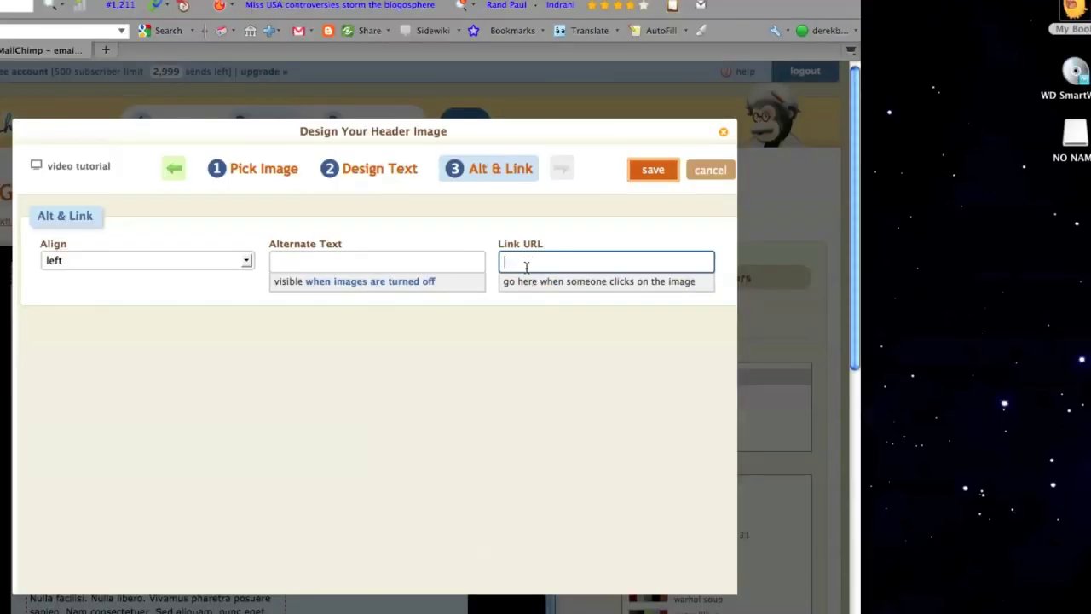
pyautogui.click(657, 169)
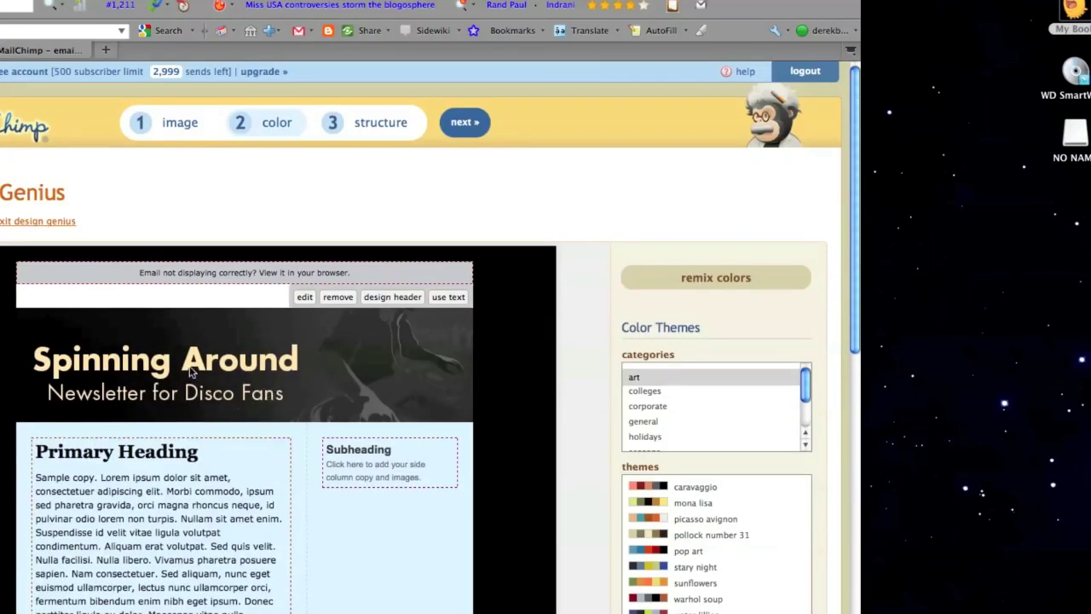
# Replace the main content's Primary Heading with Spinning and save the content block.
pyautogui.scroll(-3, 191, 332)
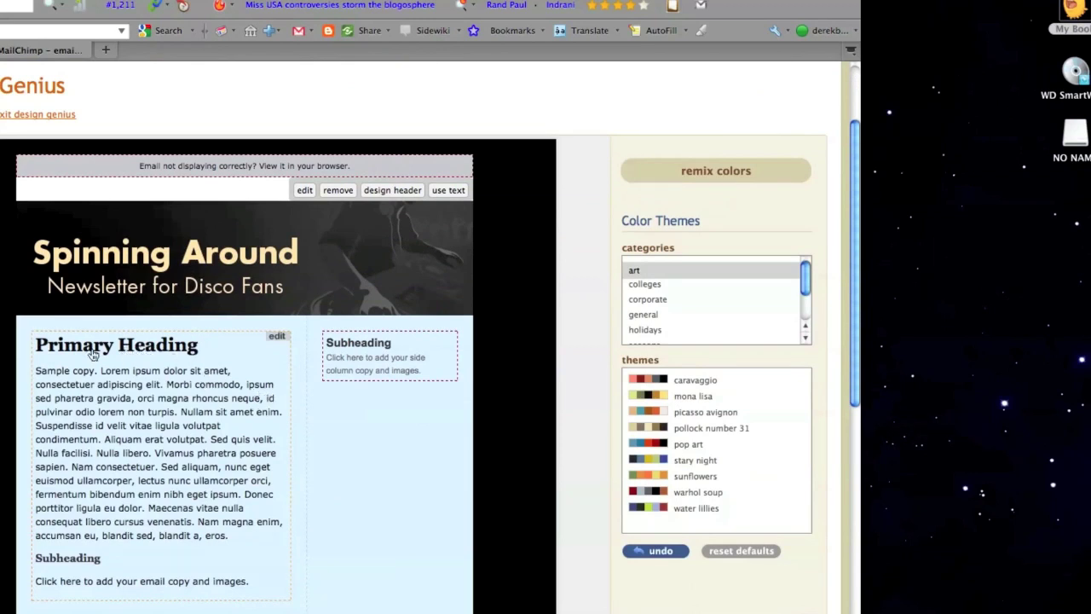
pyautogui.click(278, 337)
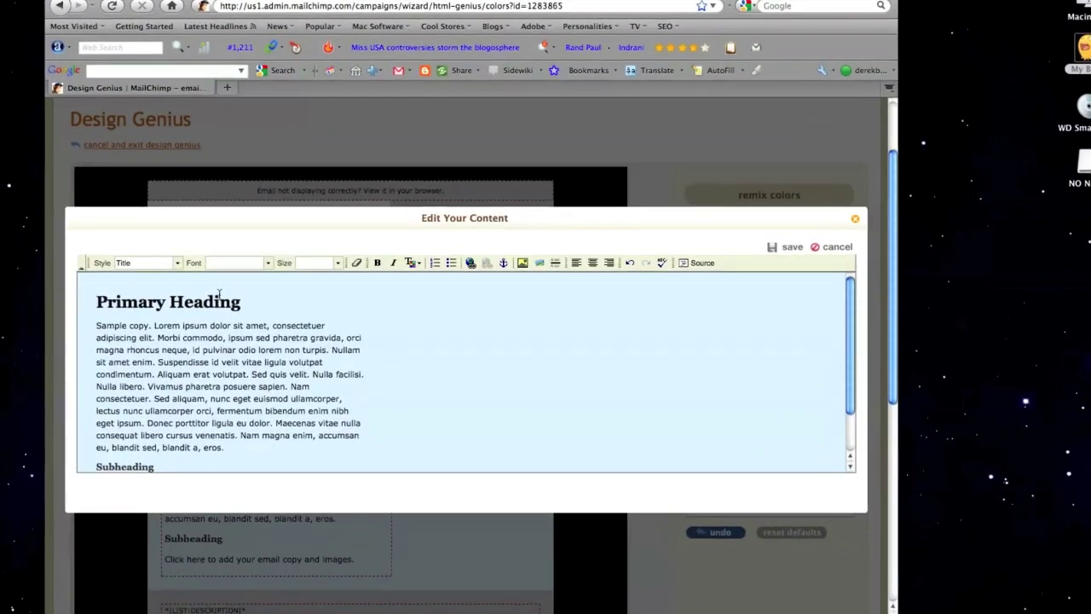
pyautogui.moveTo(96, 302); pyautogui.dragTo(245, 305)
pyautogui.write('Spinning')
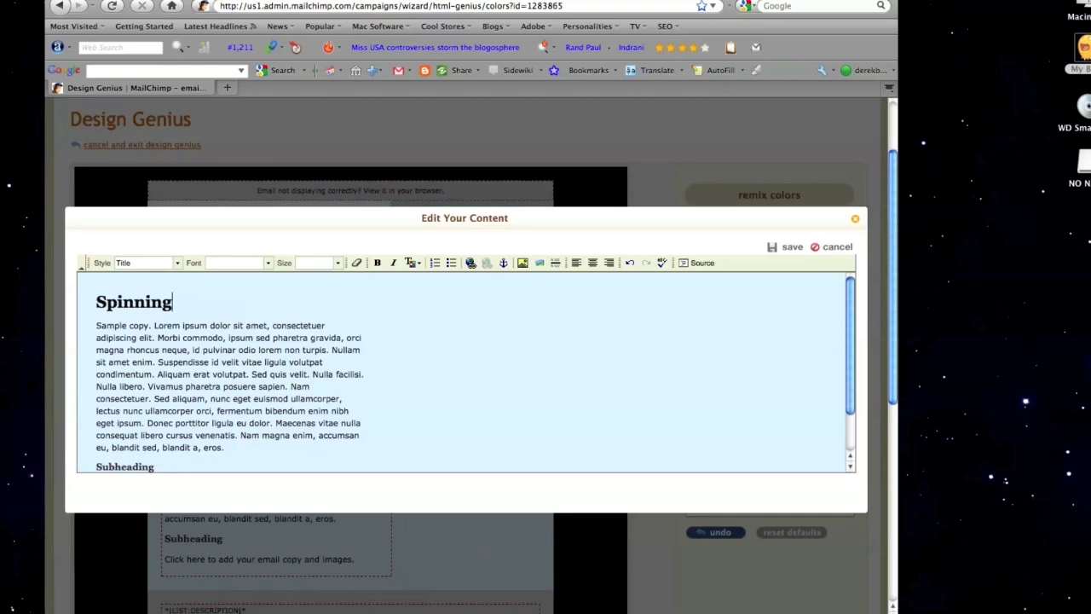
pyautogui.click(235, 325)
pyautogui.moveTo(168, 338); pyautogui.dragTo(250, 336)
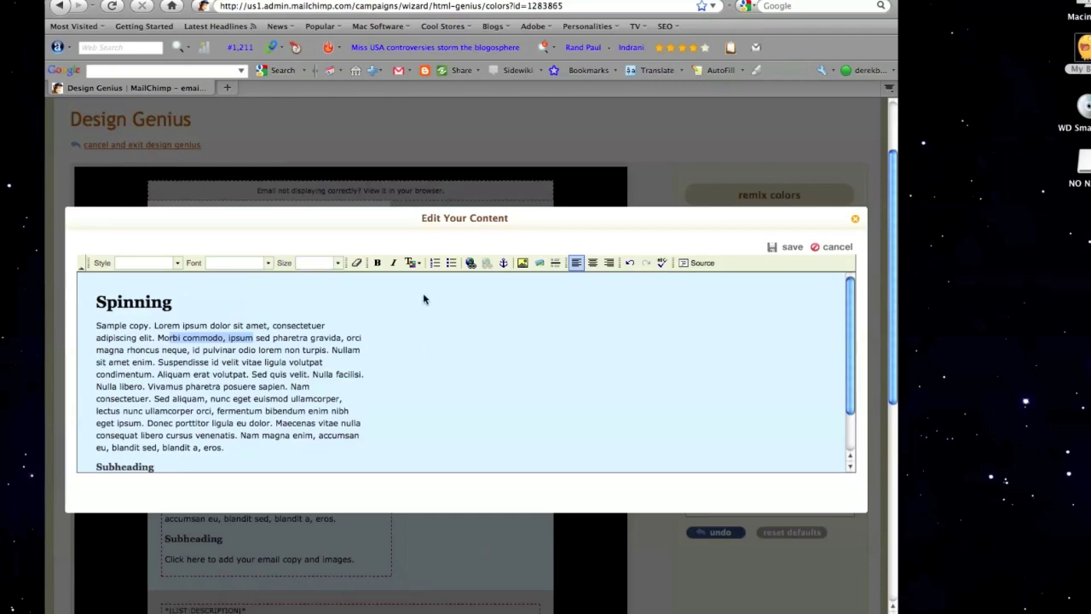
pyautogui.click(791, 247)
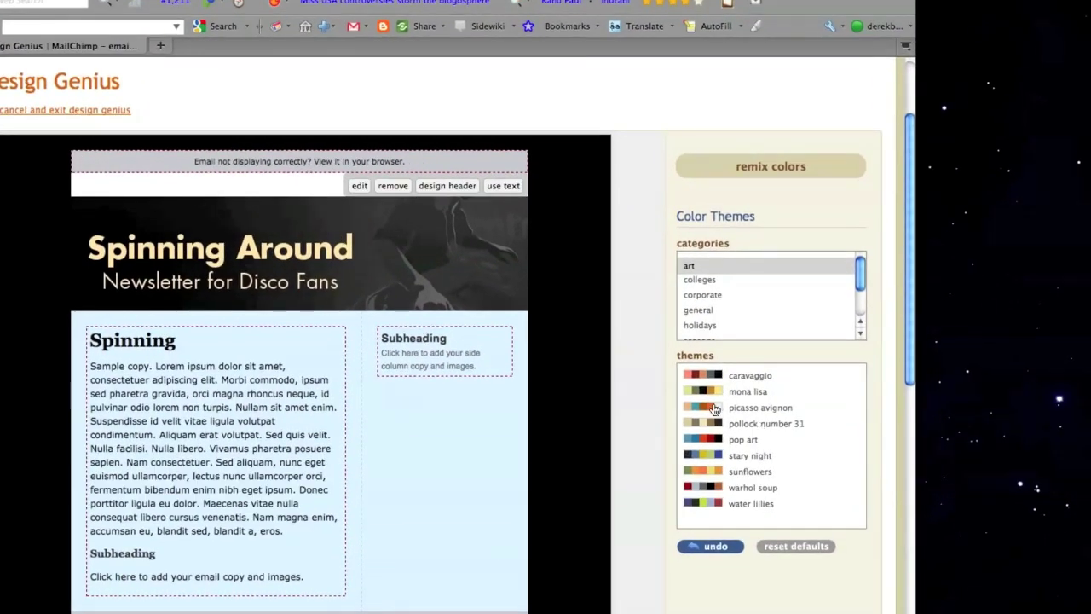
# Apply the mona lisa color theme from the art category and proceed to the template's structure.
pyautogui.click(713, 410)
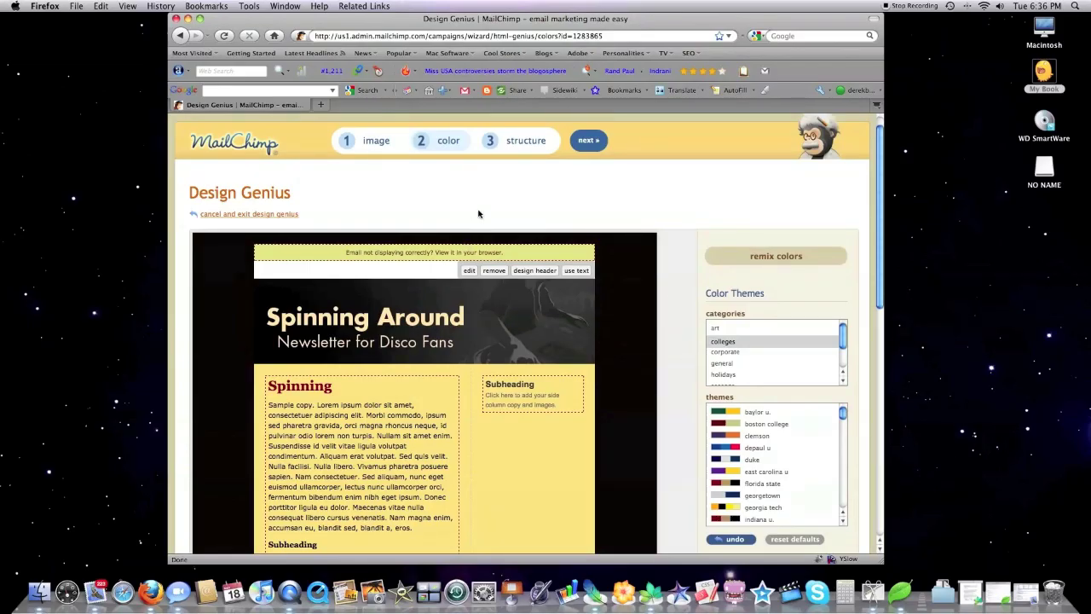
pyautogui.click(522, 141)
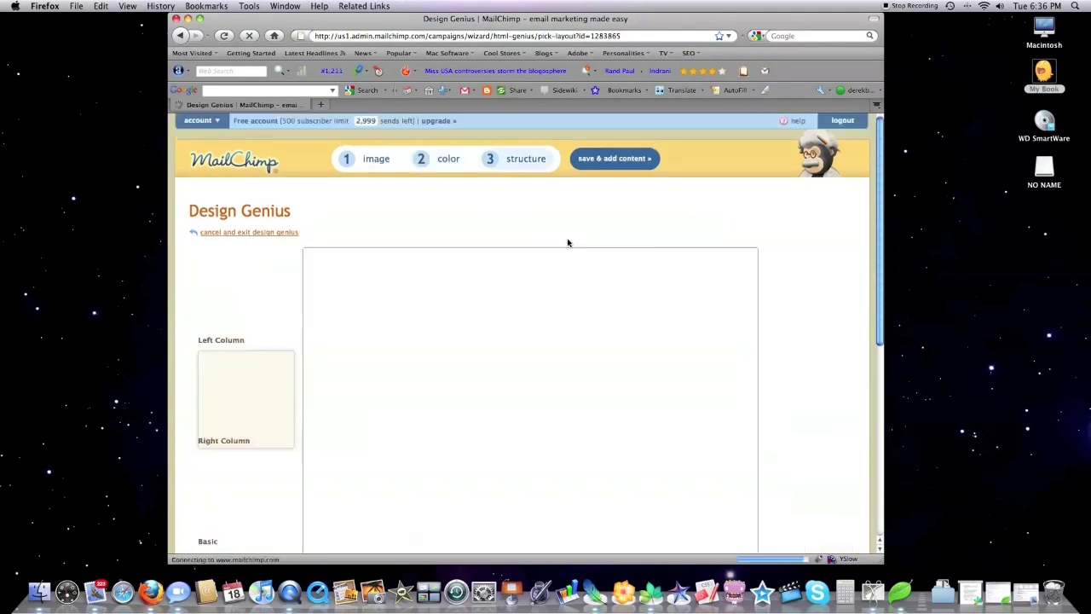
pyautogui.scroll(2, 546, 308)
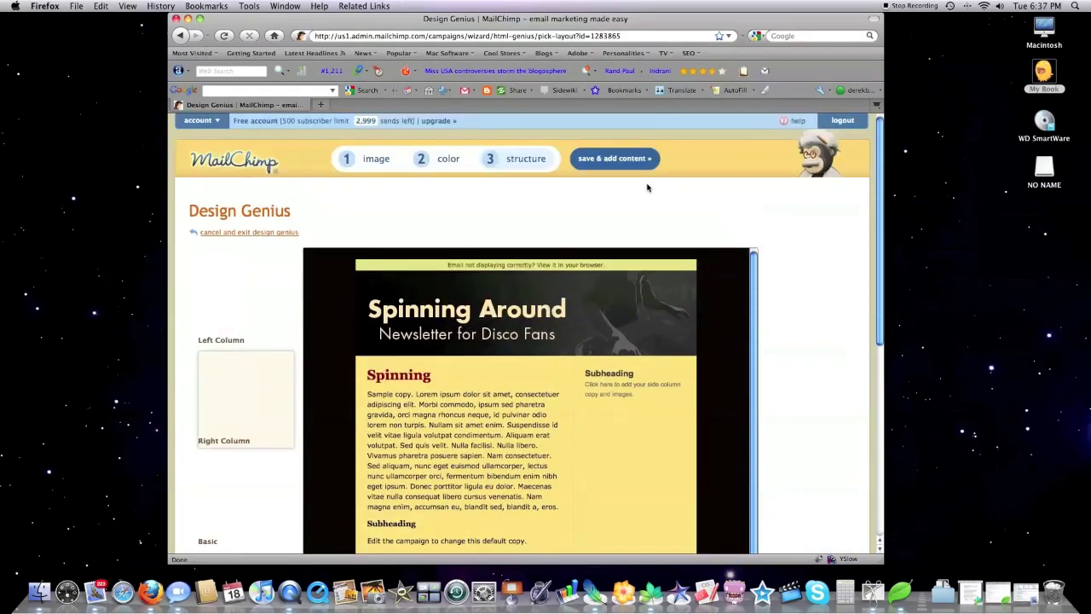
# Save the design to my templates under the name Spinning and continue to adding content.
pyautogui.click(610, 159)
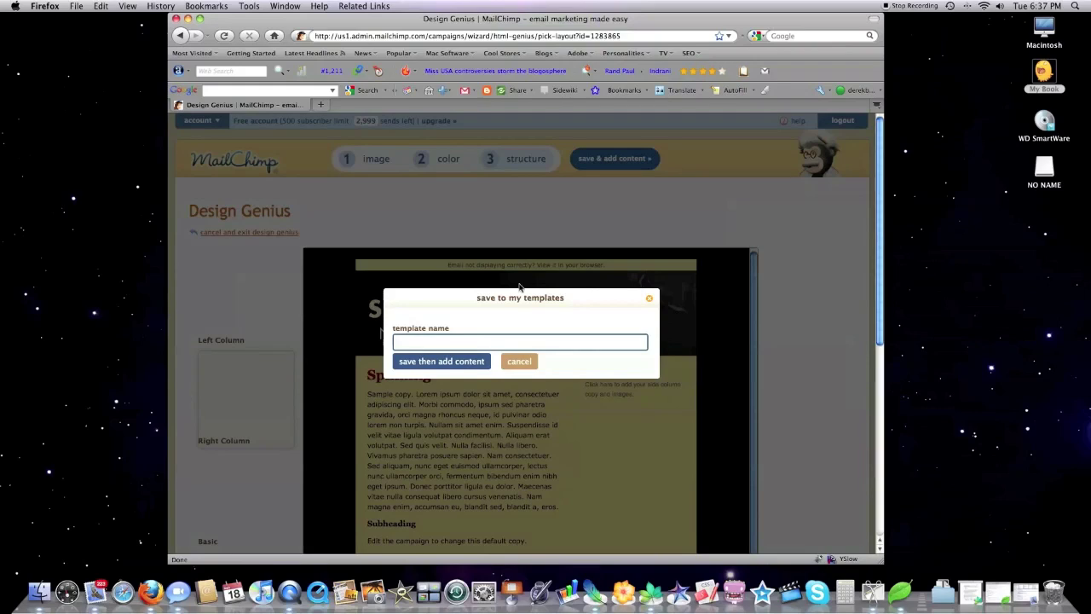
pyautogui.write('Spinning')
pyautogui.click(455, 361)
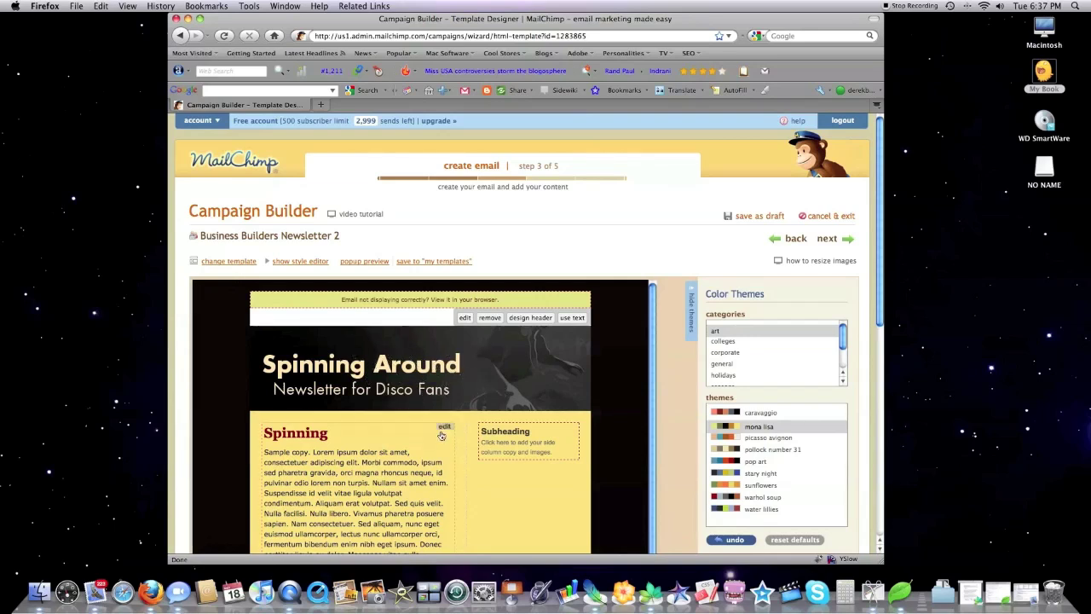
# Open the main Spinning content block for editing, save it, and continue to the plain-text version.
pyautogui.click(421, 459)
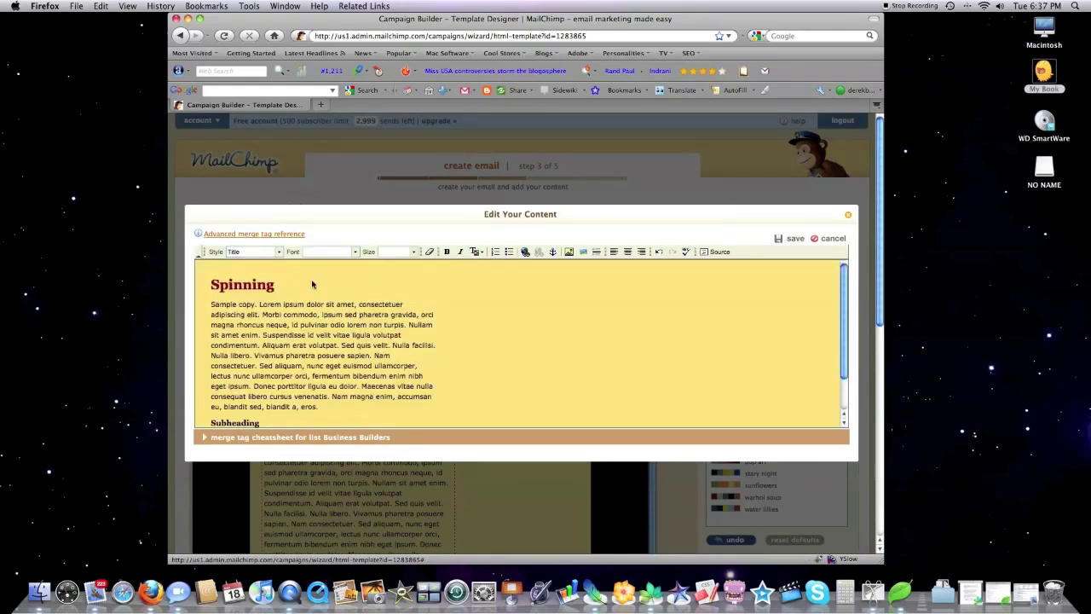
pyautogui.click(788, 238)
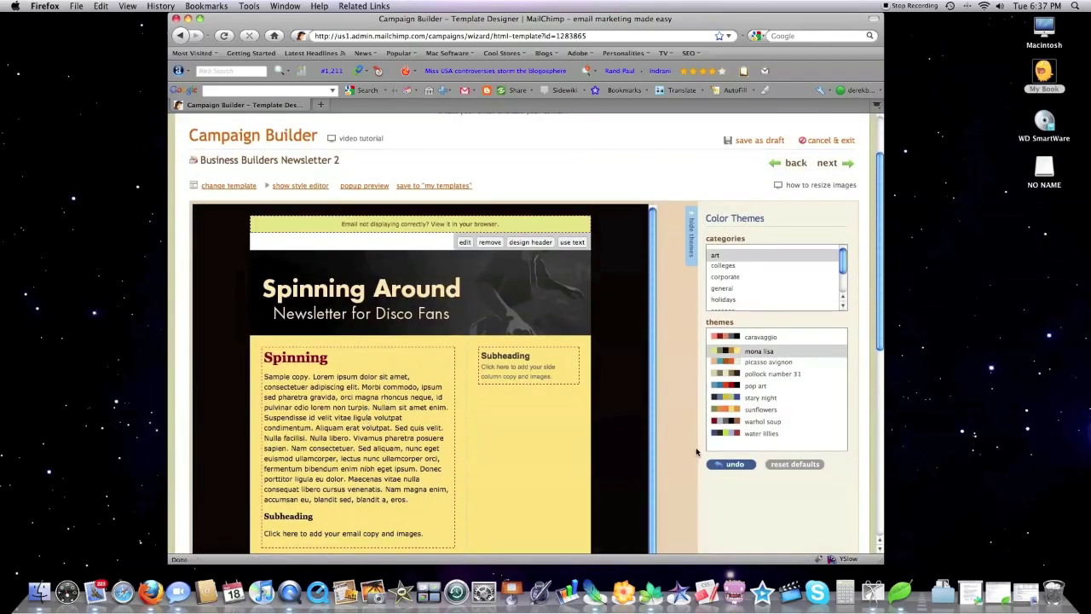
pyautogui.scroll(2, 699, 456)
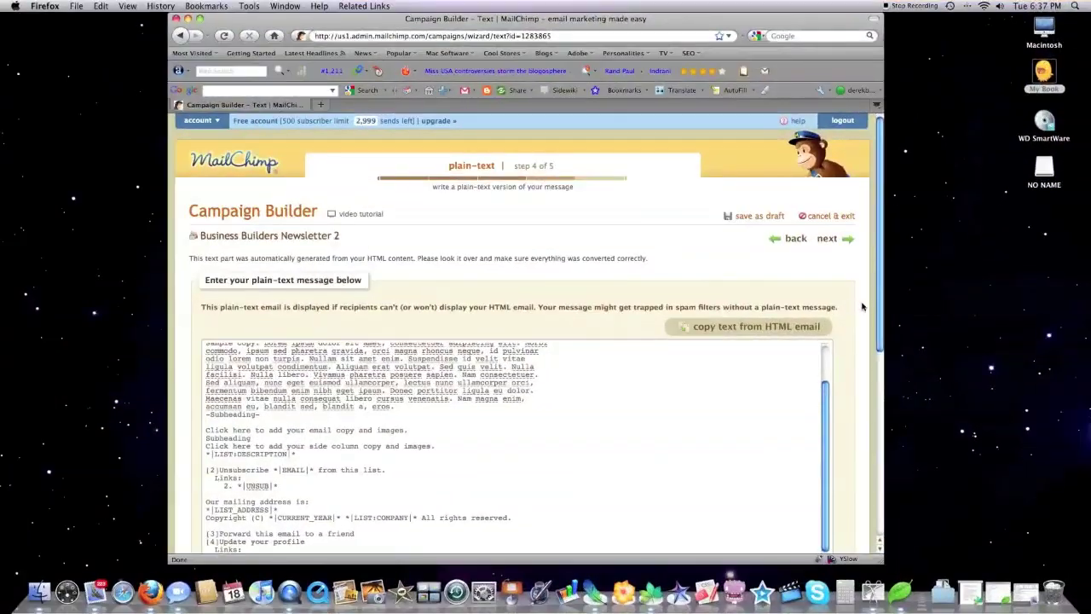
# Review the plain-text version of the newsletter and continue to the campaign's confirmation page.
pyautogui.scroll(-3, 861, 315)
pyautogui.scroll(3, 664, 317)
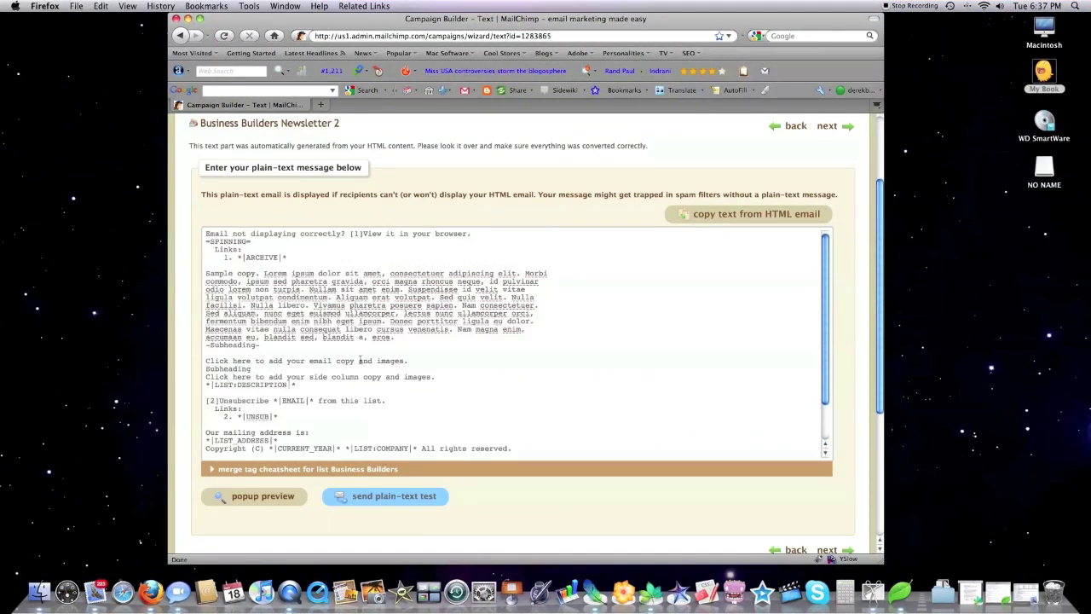
pyautogui.scroll(2, 396, 320)
pyautogui.scroll(-3, 341, 384)
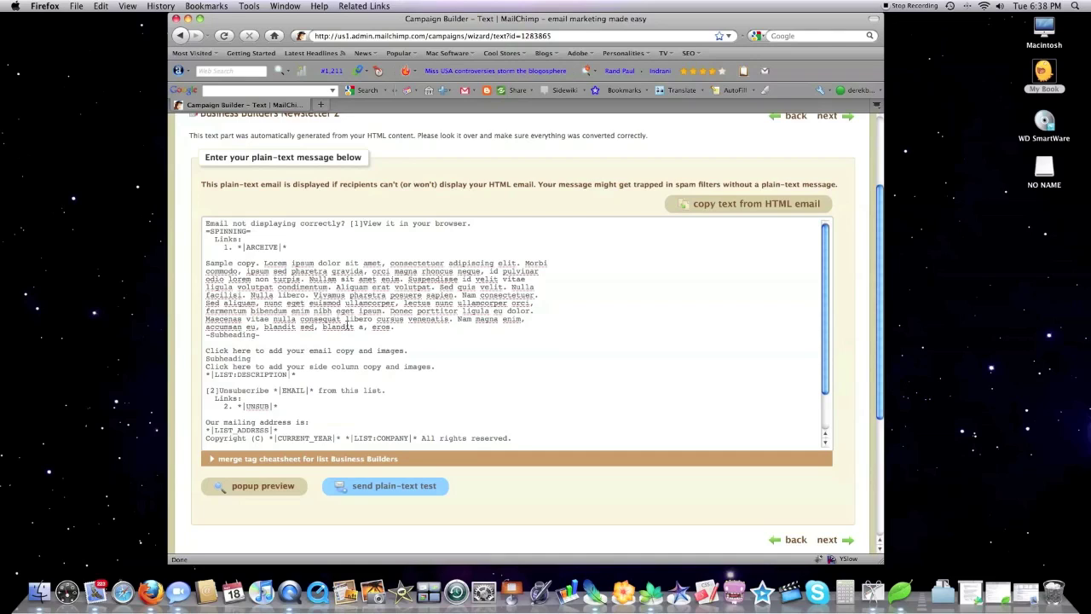
pyautogui.click(392, 488)
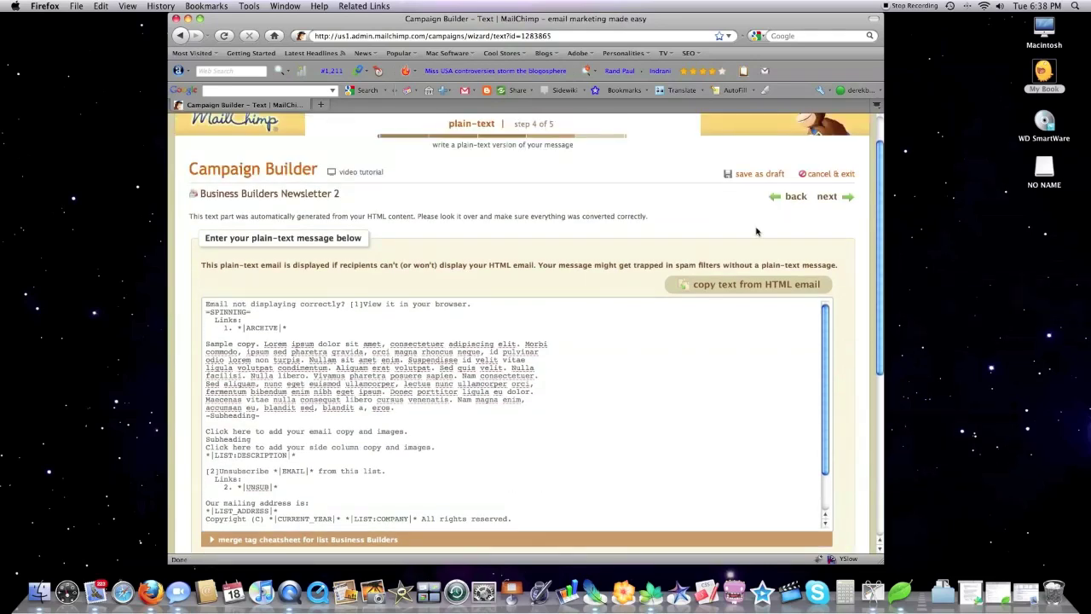
pyautogui.click(827, 199)
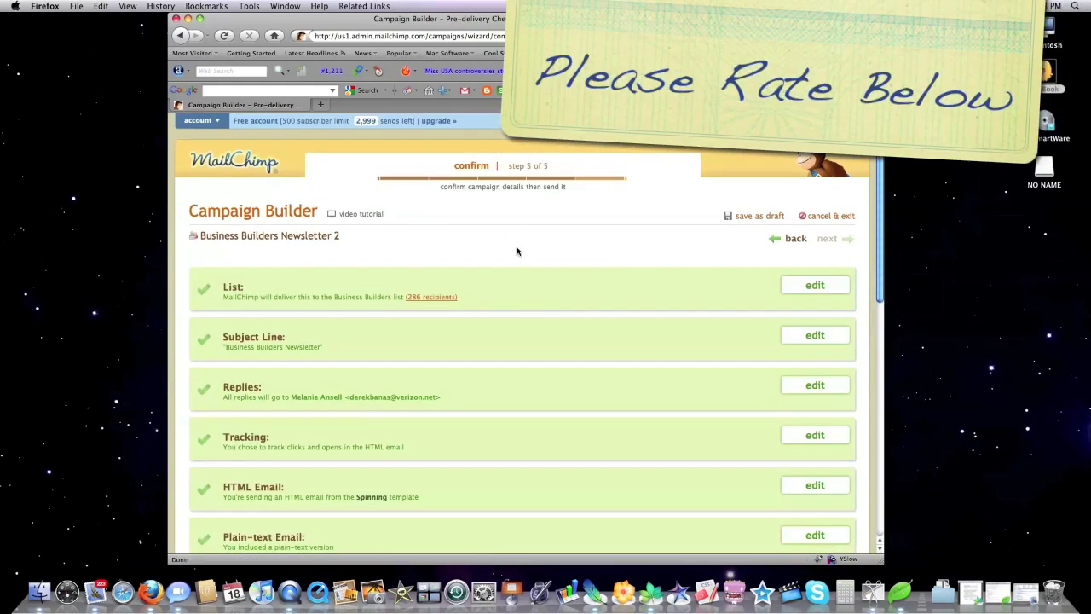
# Review the campaign's pre-delivery checklist and open the form for sending a quick test email.
pyautogui.scroll(-3, 523, 253)
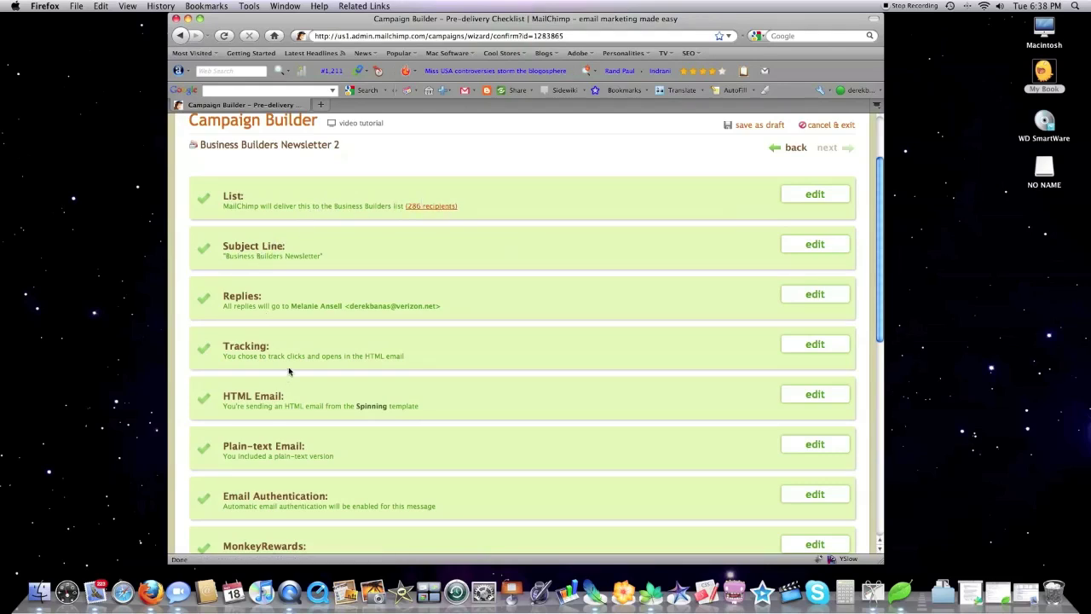
pyautogui.scroll(-2, 289, 370)
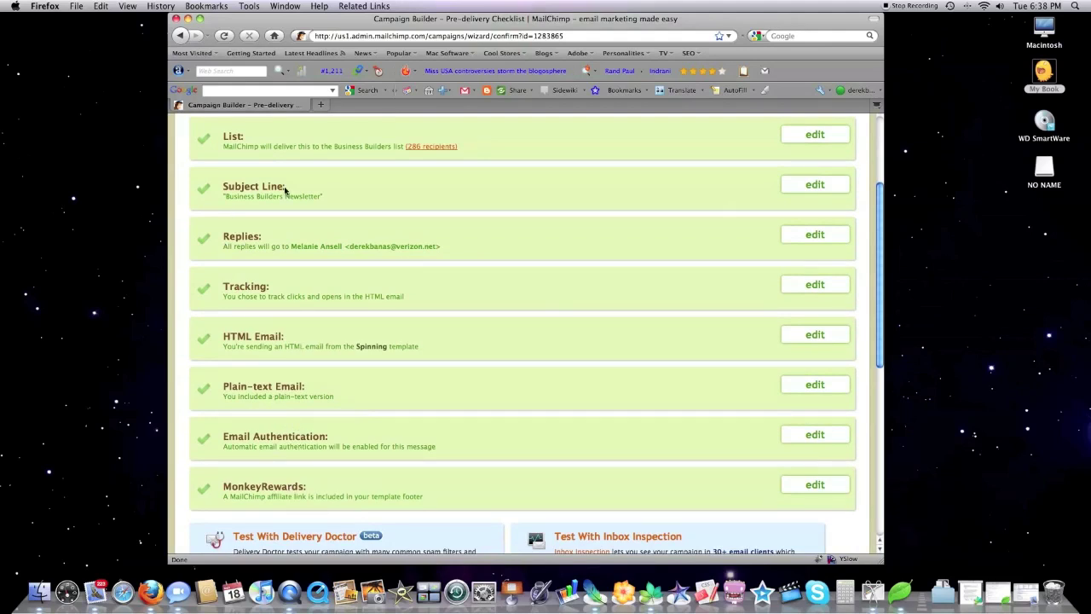
pyautogui.scroll(-5, 312, 341)
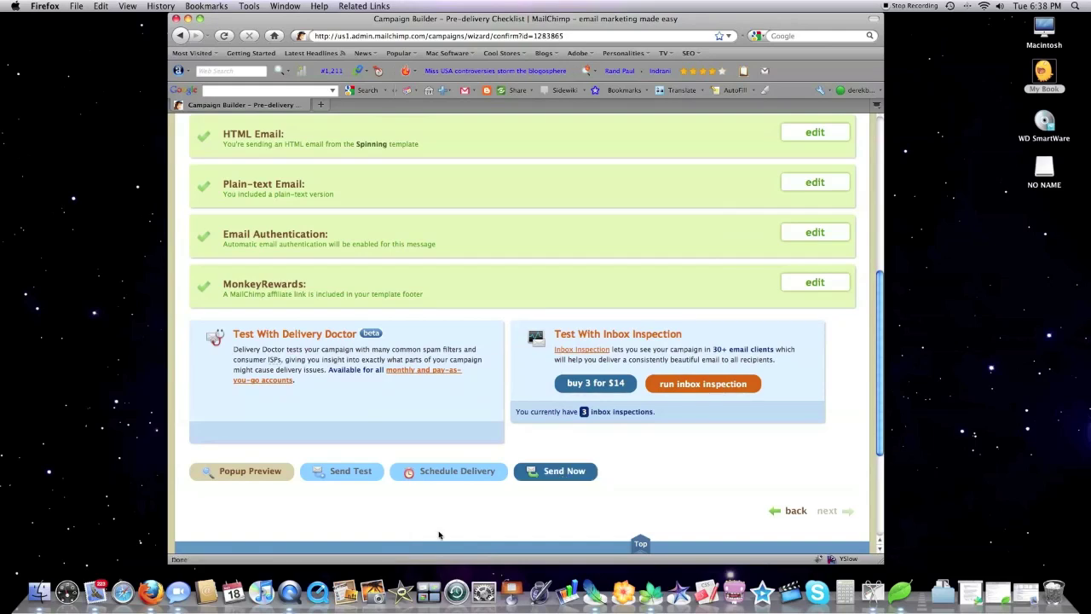
pyautogui.click(341, 472)
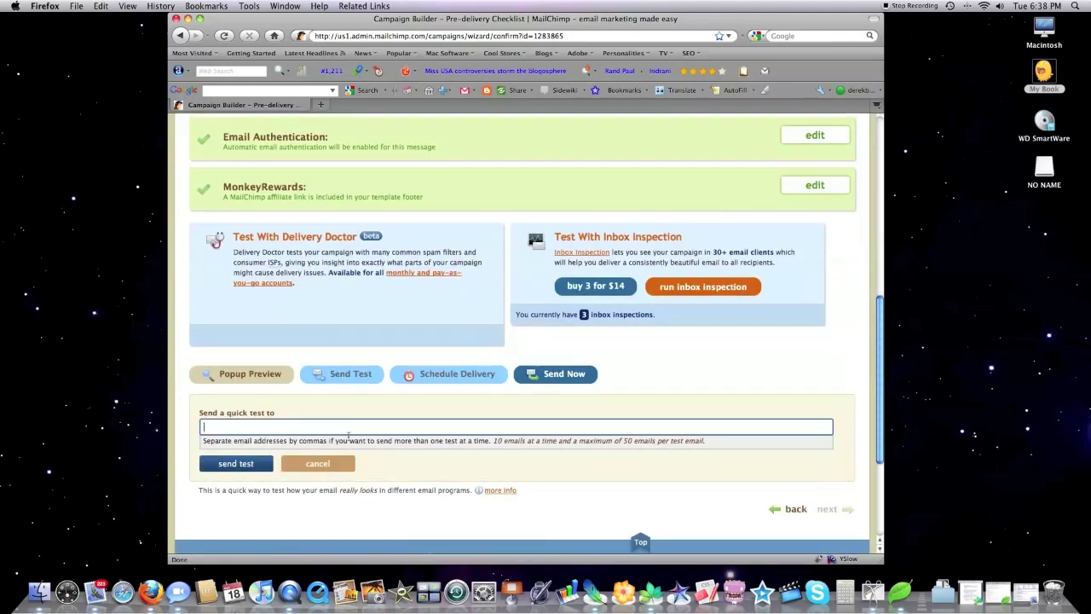
# Open the popup preview of the newsletter, look through the email and close the preview.
pyautogui.click(369, 404)
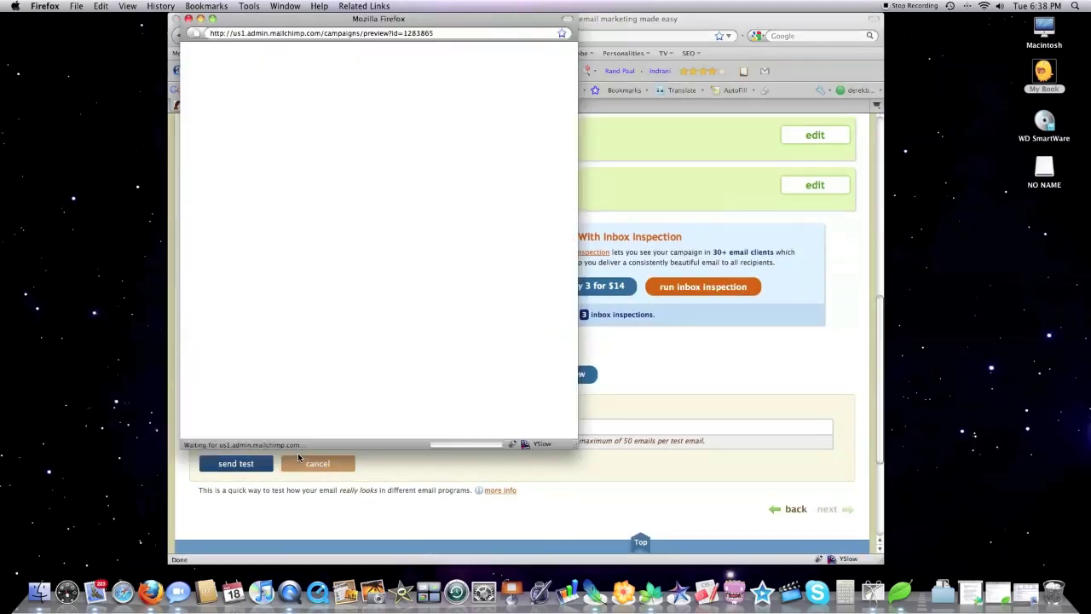
pyautogui.scroll(-10, 419, 125)
pyautogui.scroll(10, 419, 125)
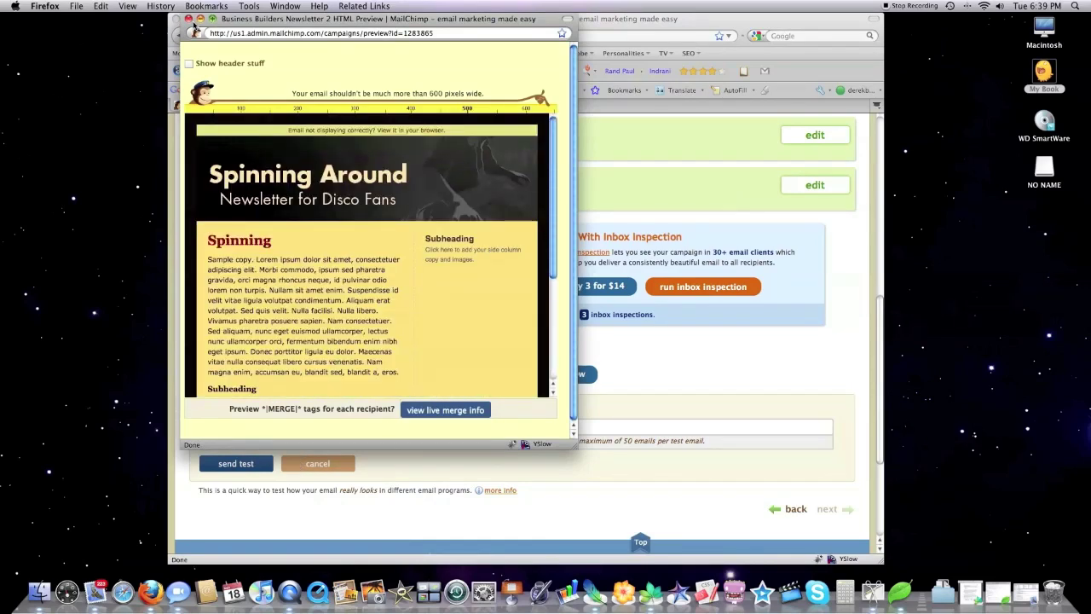
pyautogui.click(188, 19)
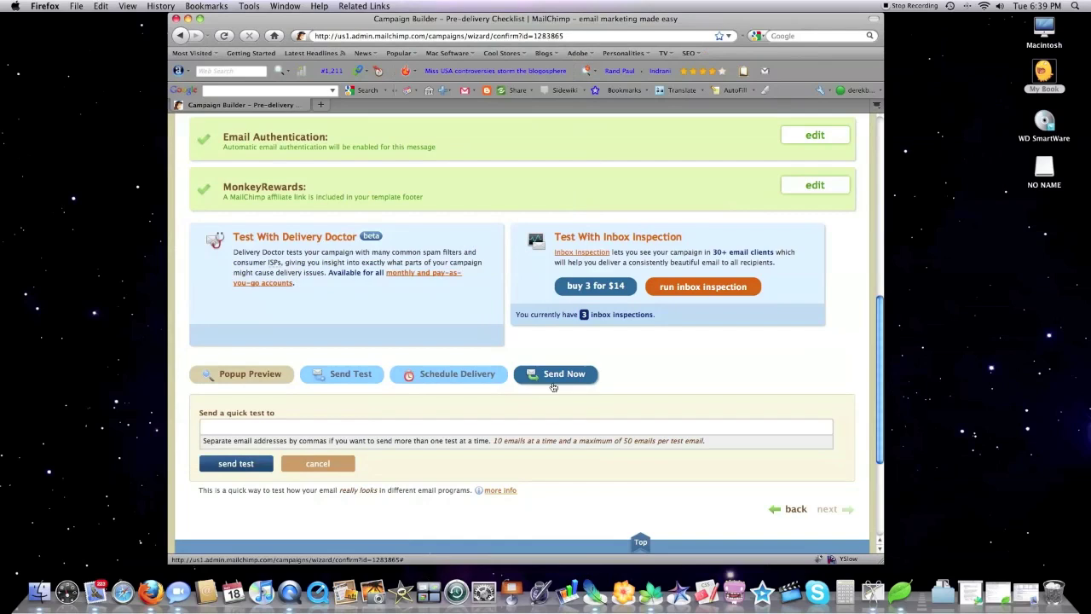
# Show the delivery date and time options for scheduling the campaign.
pyautogui.click(443, 376)
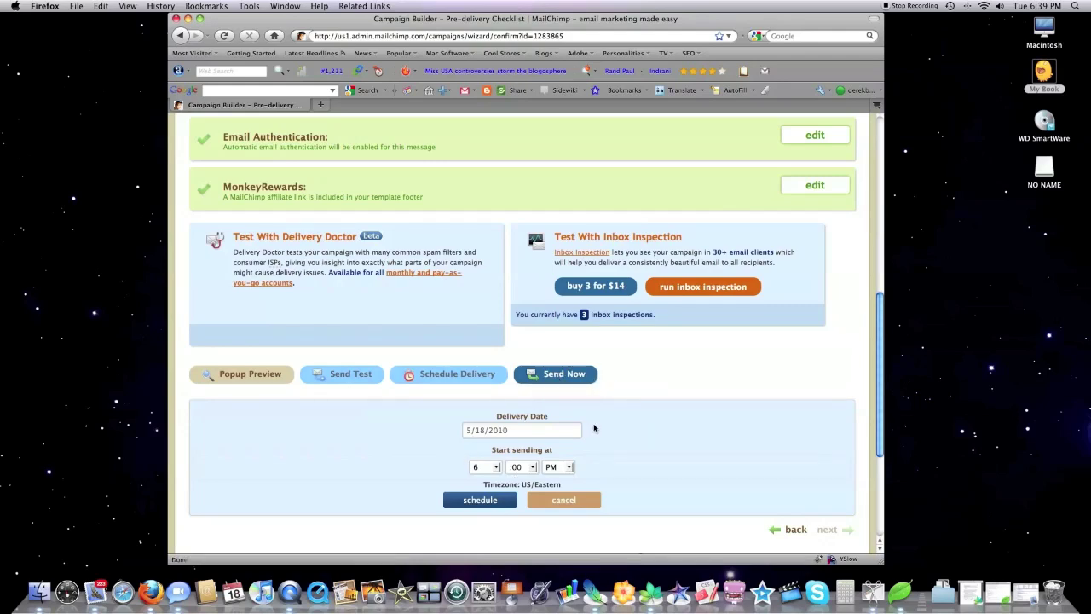
pyautogui.scroll(8, 594, 429)
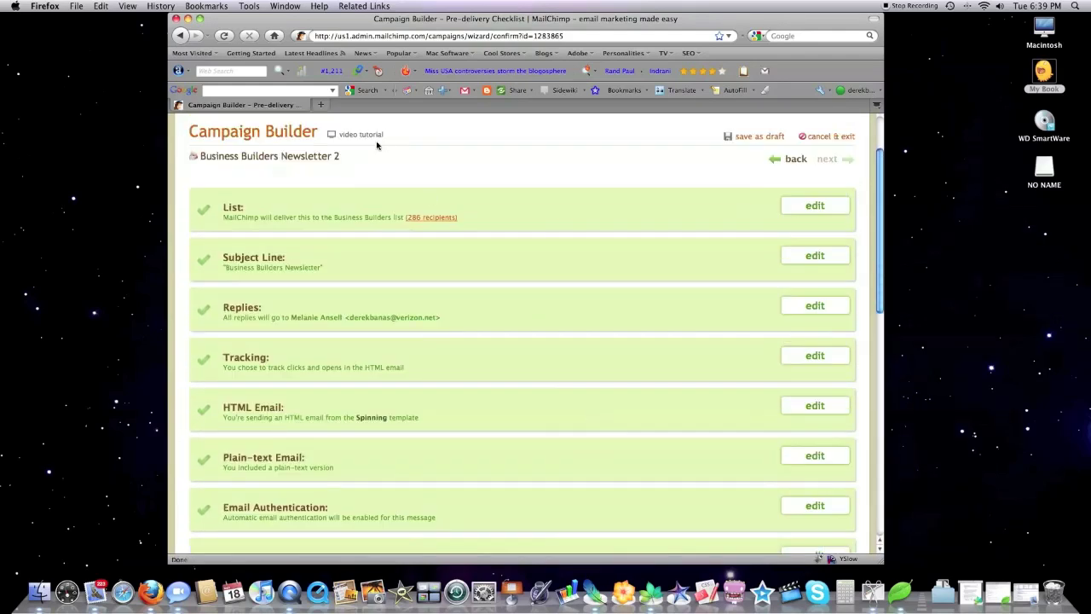
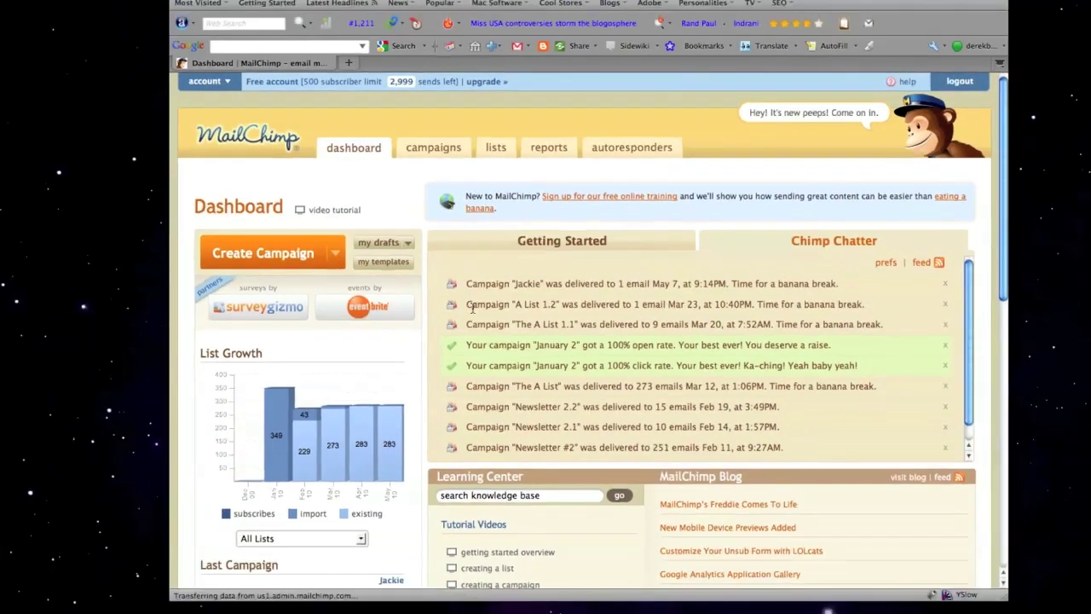
# Look over the dashboard's list growth chart, last campaign statistics, learning center and recent campaign activity.
pyautogui.scroll(-3, 395, 307)
pyautogui.scroll(-1, 344, 473)
pyautogui.moveTo(287, 433)
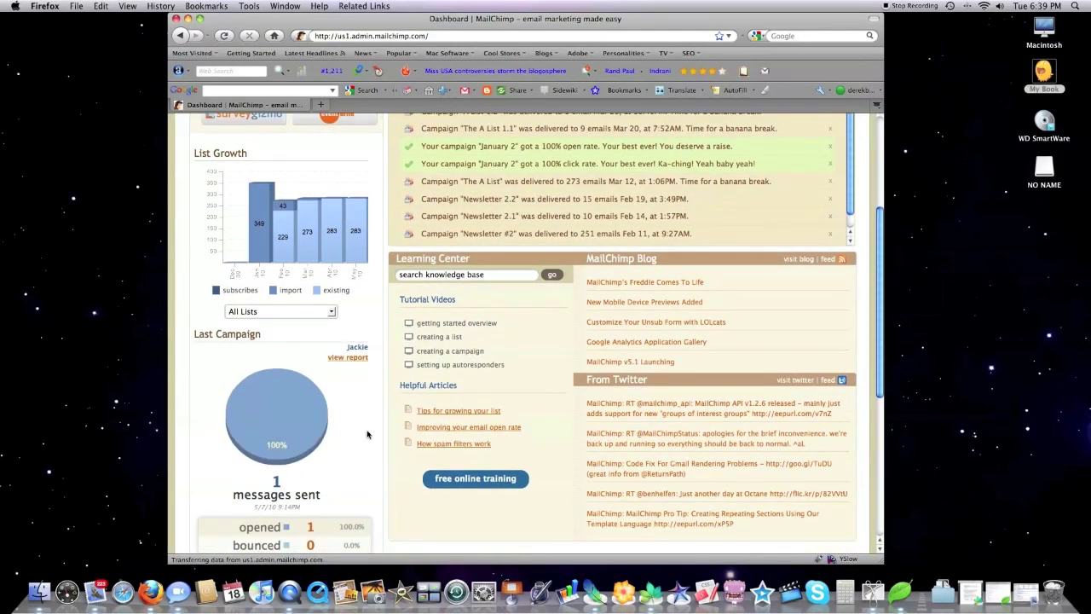
pyautogui.scroll(1, 560, 253)
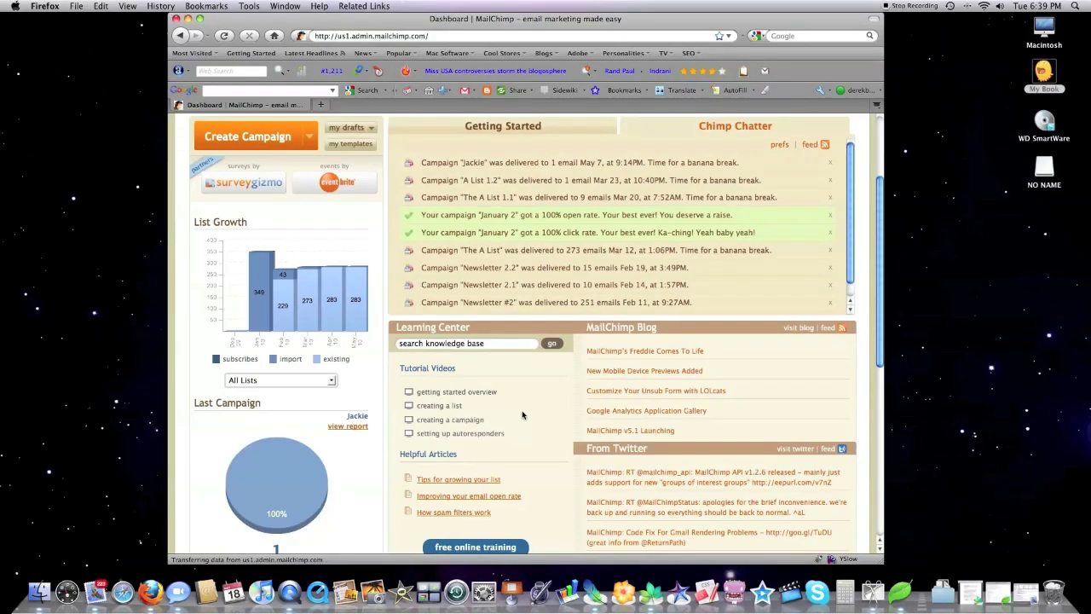
pyautogui.scroll(3, 522, 415)
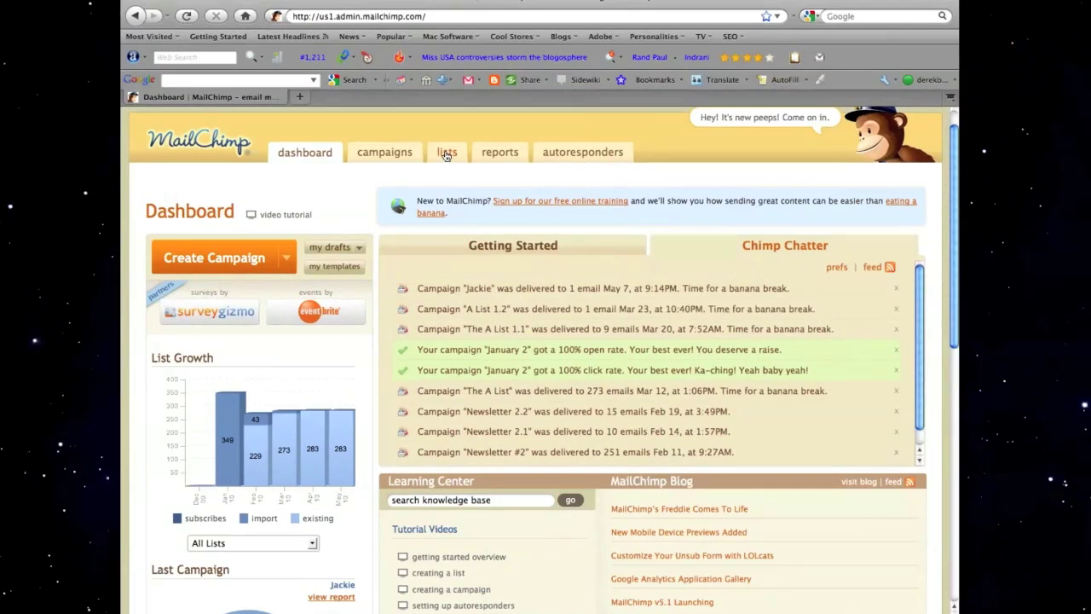
# Go to the subscriber lists and show the import options for the Business Builders list.
pyautogui.click(444, 155)
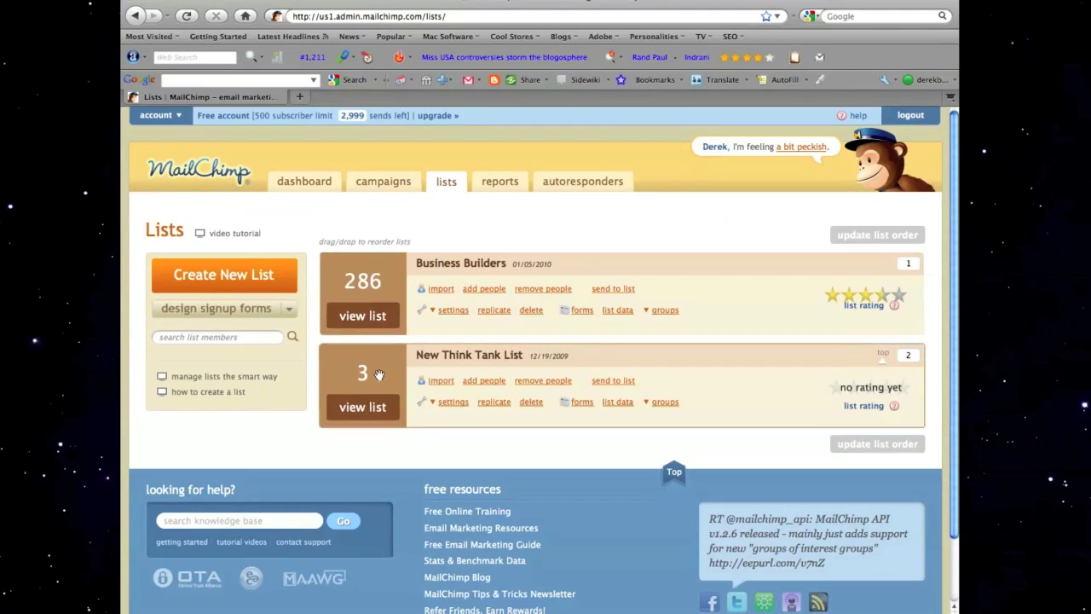
pyautogui.click(445, 292)
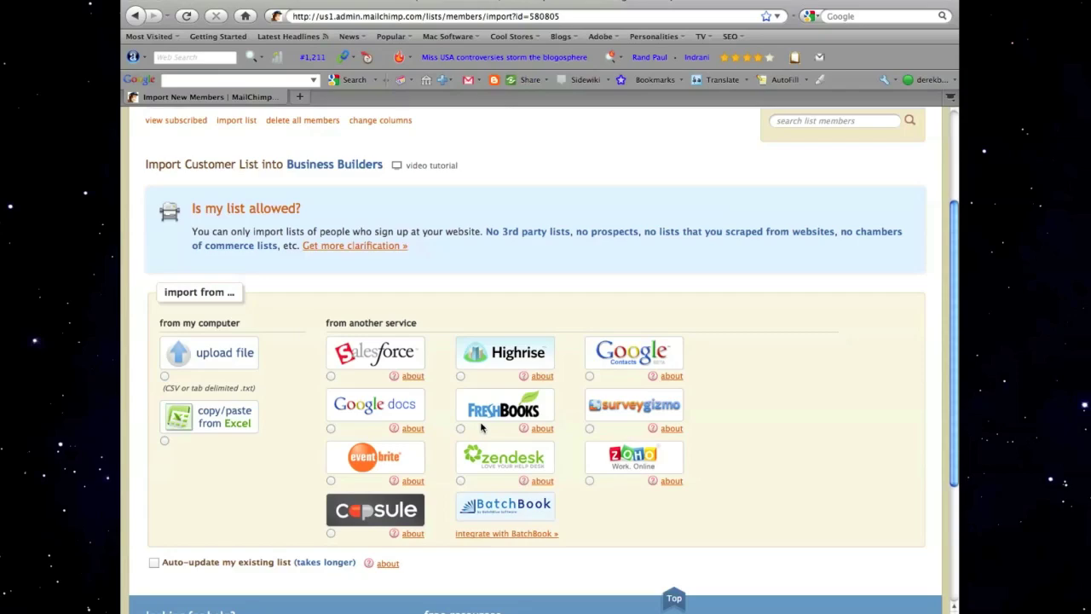
# Open the signup form designer for the Business Builders list.
pyautogui.scroll(5, 519, 275)
pyautogui.click(220, 204)
pyautogui.click(287, 204)
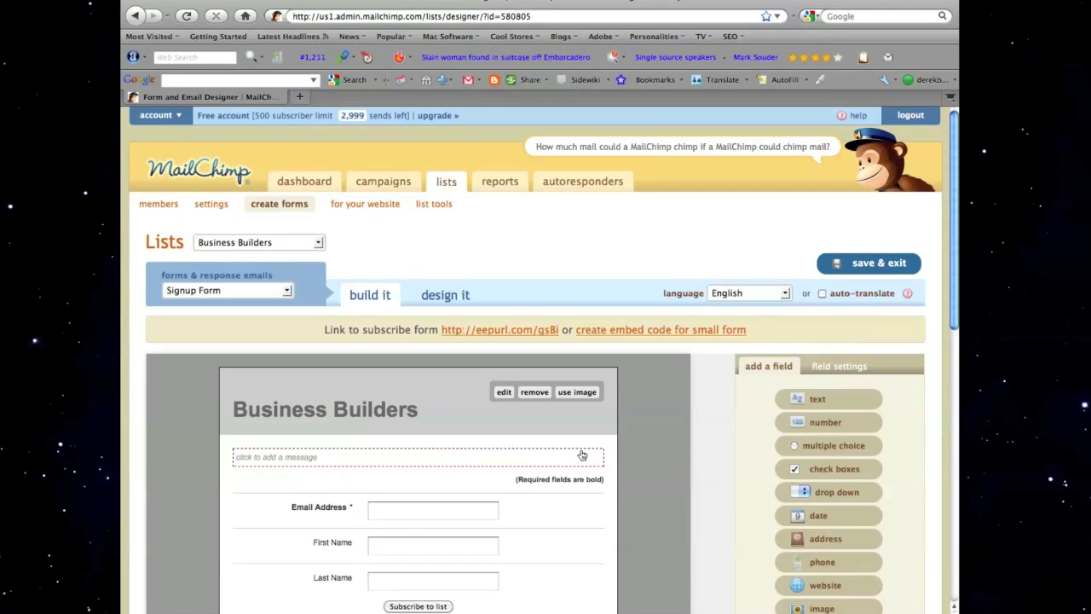
# Open the summary report for The A List campaign and look over its open, bounce and click statistics.
pyautogui.scroll(-3, 629, 430)
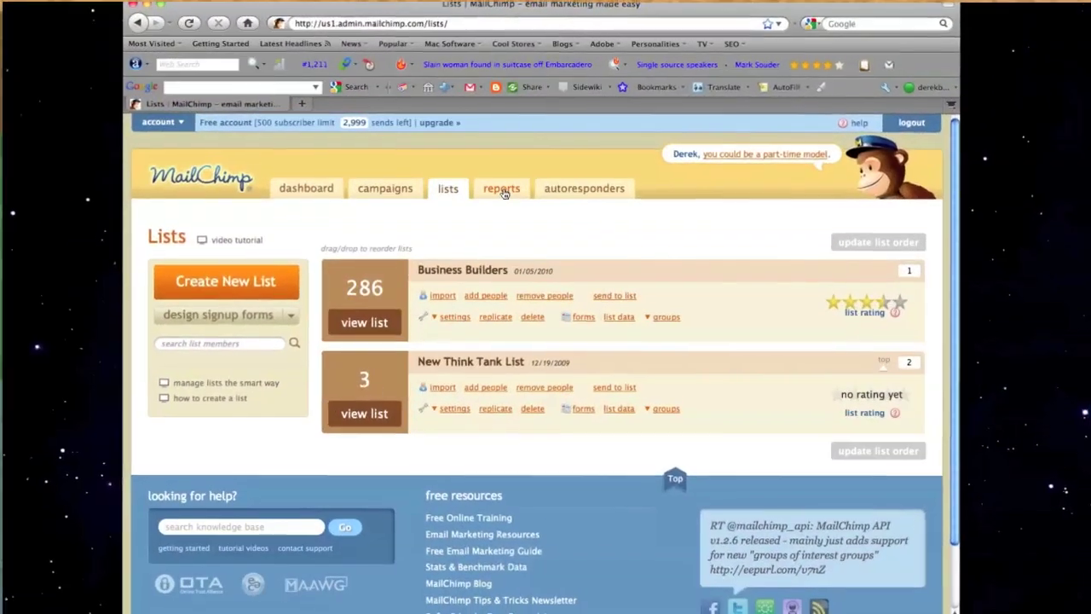
pyautogui.click(498, 189)
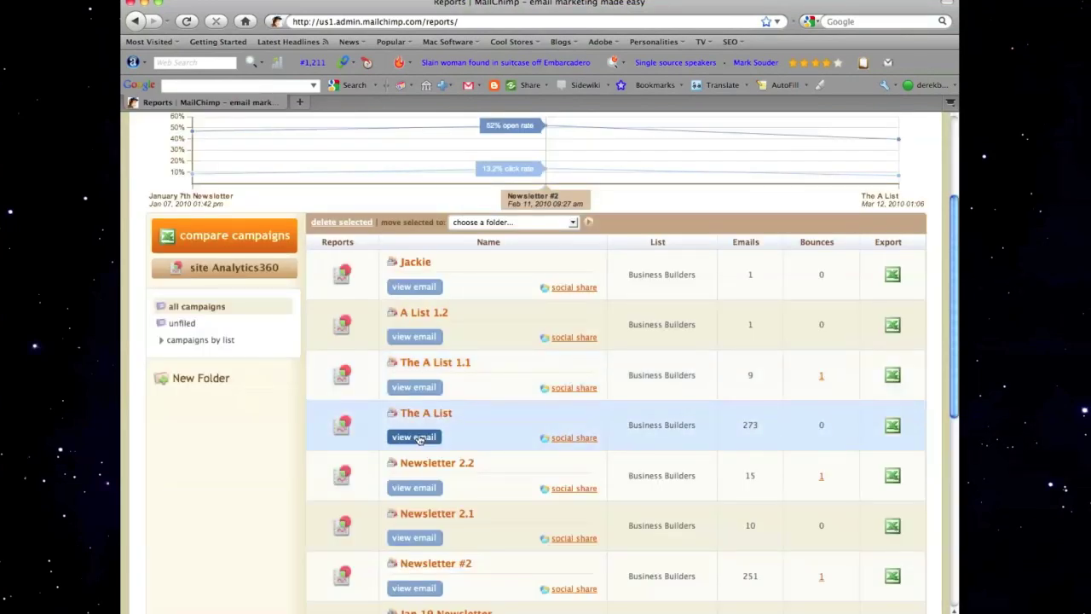
pyautogui.click(427, 414)
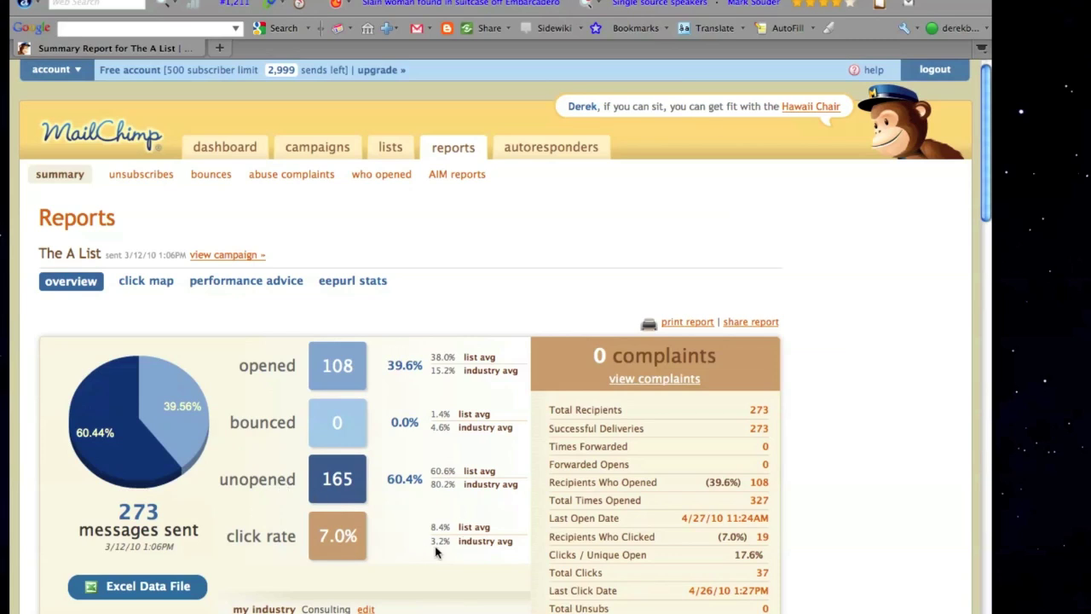
pyautogui.scroll(-3, 631, 488)
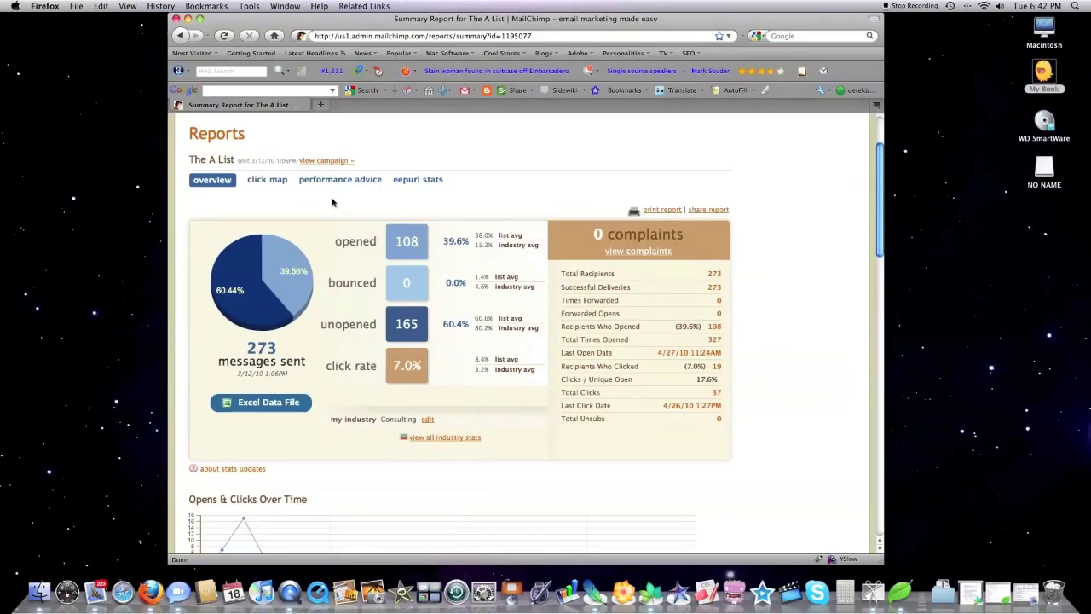
# Open the click map for The A List campaign and examine the click percentages on the newsletter's links.
pyautogui.click(146, 150)
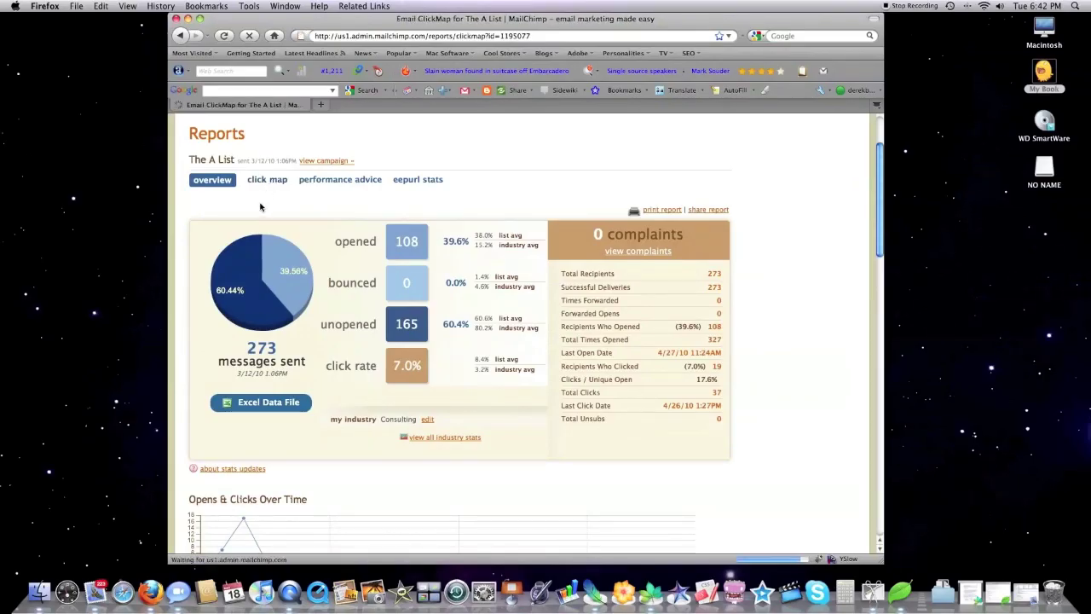
pyautogui.scroll(-3, 796, 275)
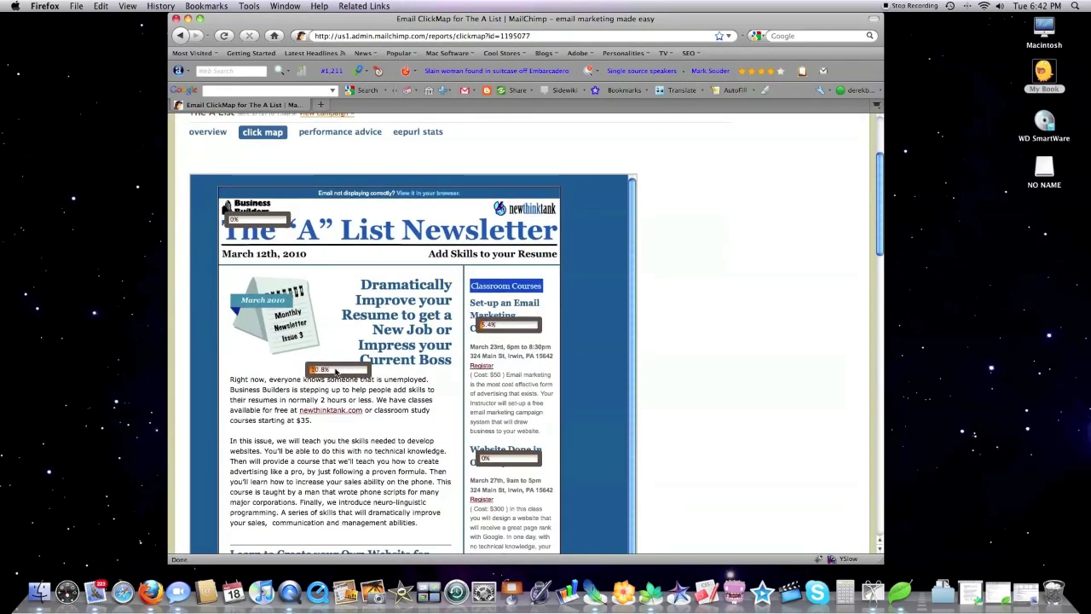
pyautogui.scroll(-1, 395, 367)
pyautogui.scroll(-2, 609, 369)
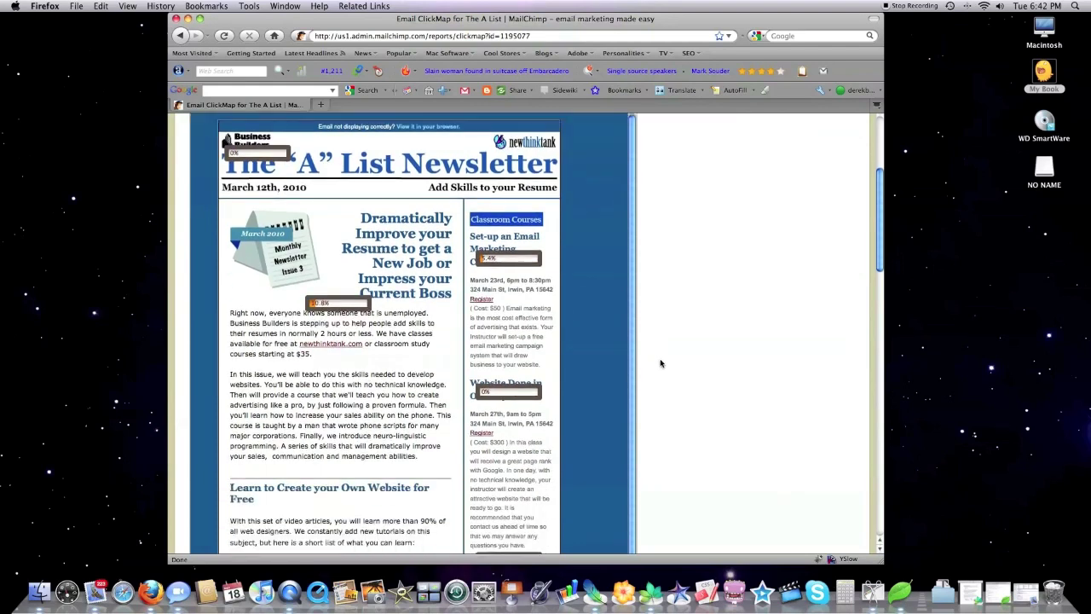
pyautogui.scroll(-4, 698, 375)
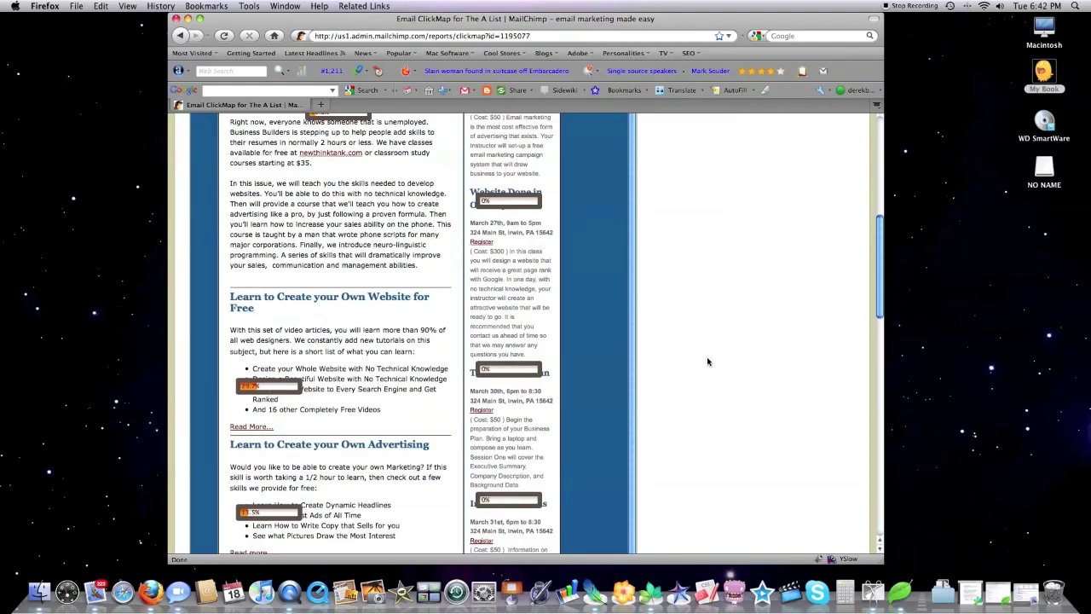
pyautogui.scroll(-4, 707, 361)
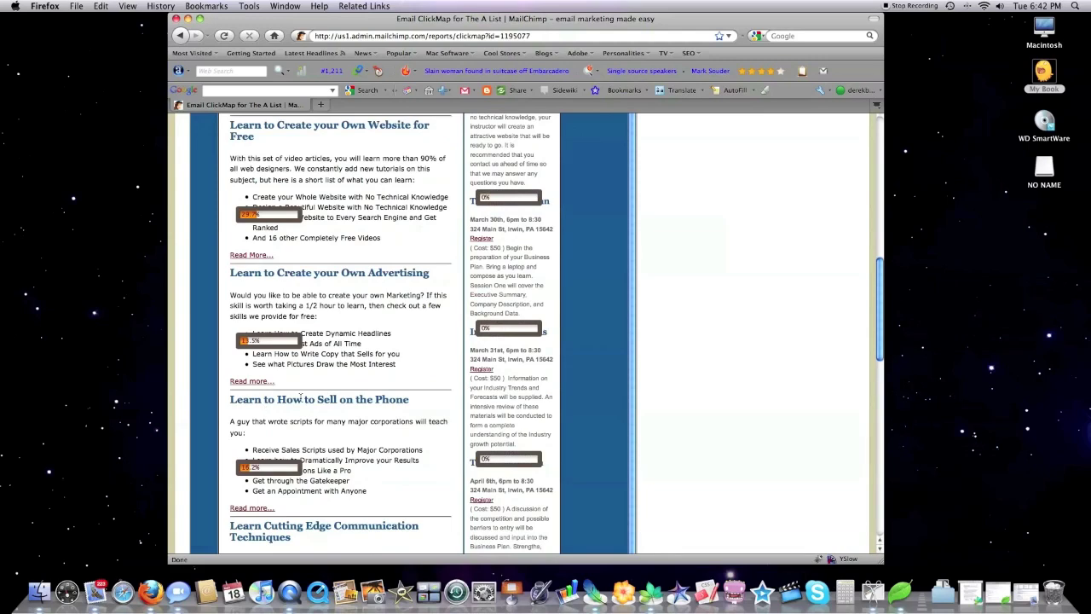
pyautogui.scroll(-4, 341, 445)
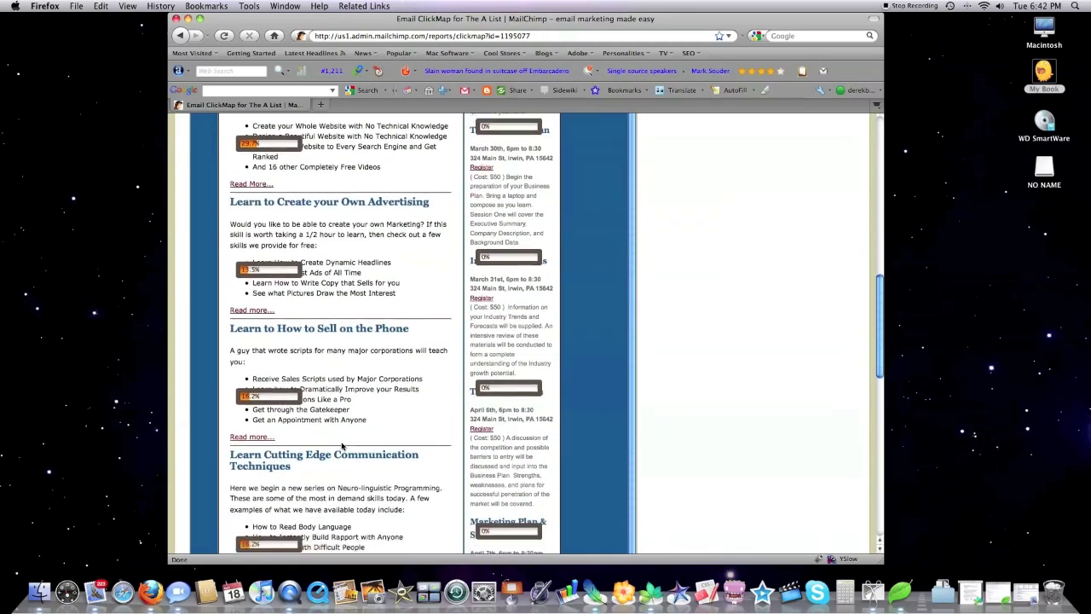
pyautogui.scroll(5, 343, 443)
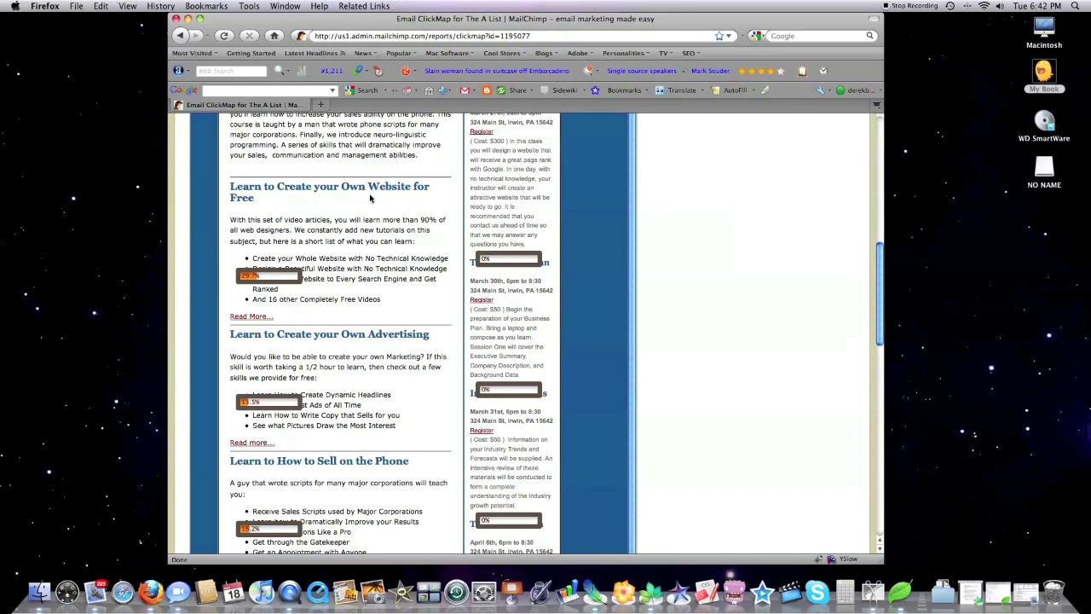
pyautogui.scroll(10, 717, 284)
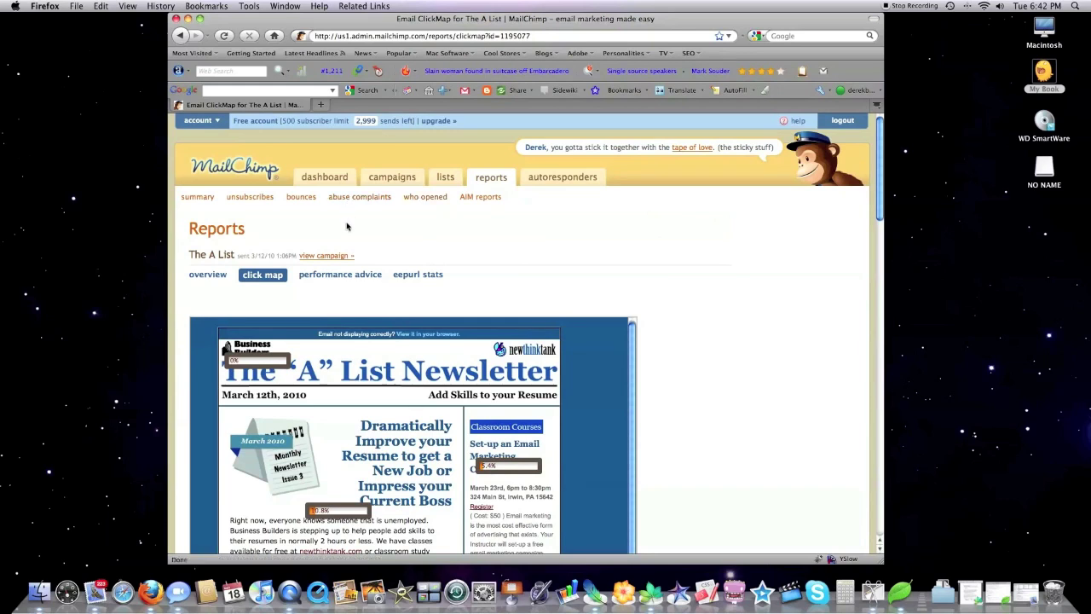
# Create an autoresponder named Test 2 for the Business Builders list, keeping the default send settings.
pyautogui.click(555, 177)
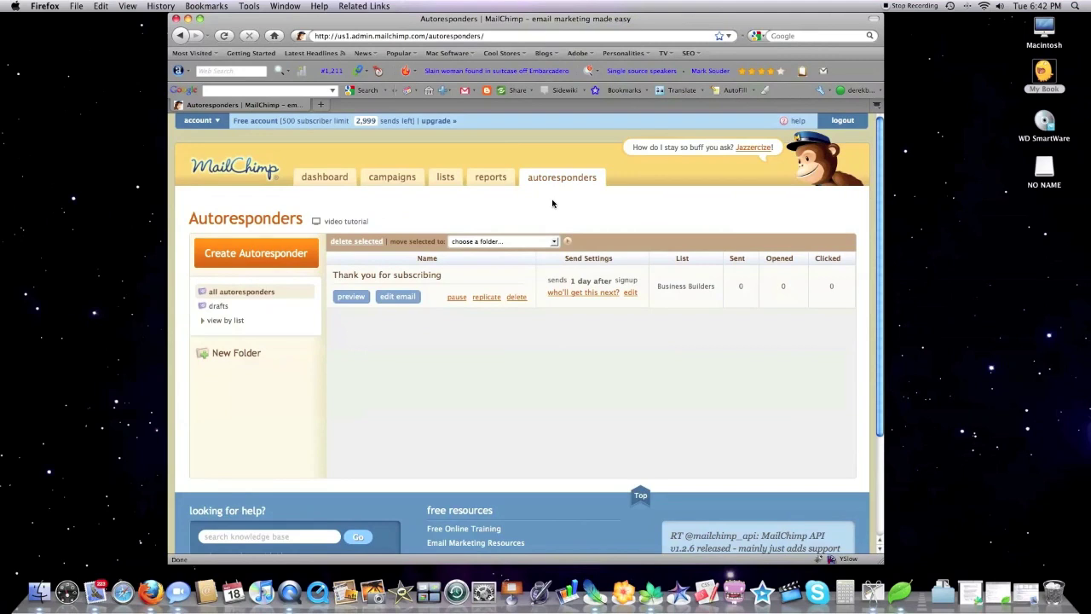
pyautogui.click(256, 256)
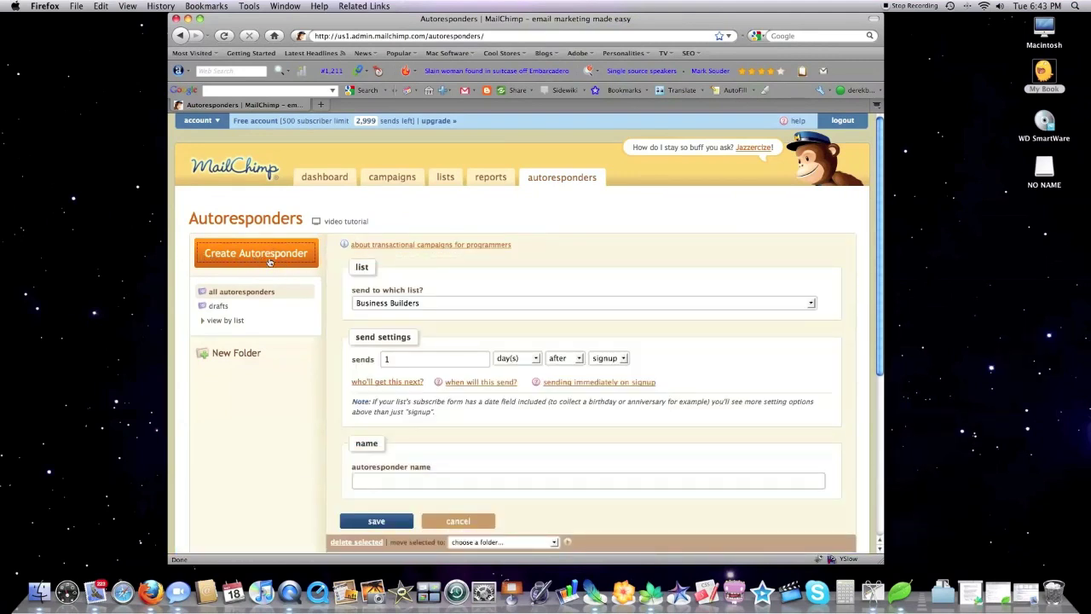
pyautogui.click(445, 302)
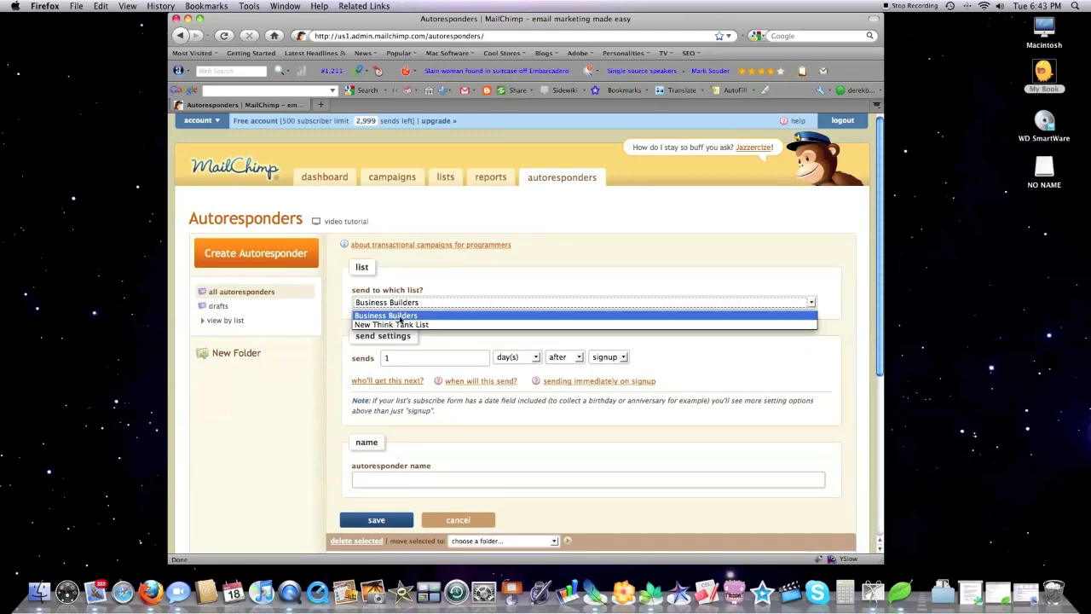
pyautogui.click(421, 317)
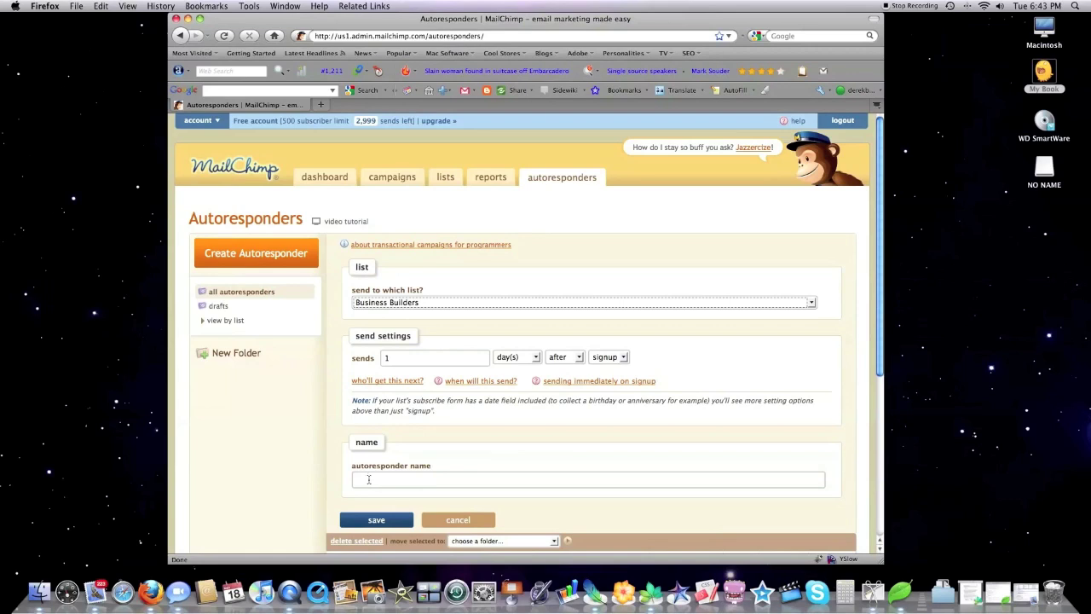
pyautogui.click(368, 479)
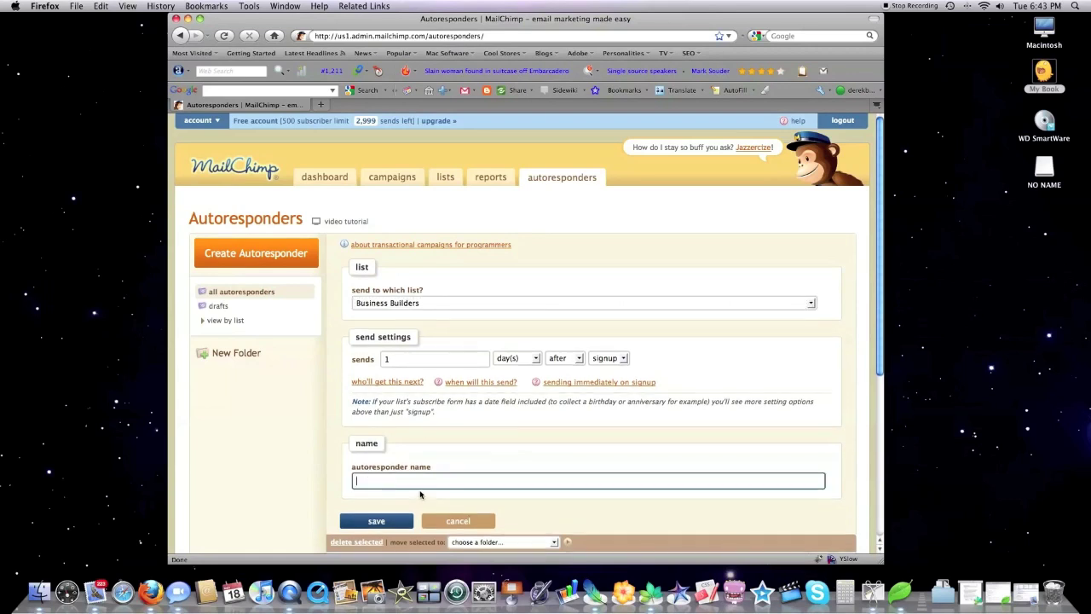
pyautogui.write('Test 2')
pyautogui.click(376, 520)
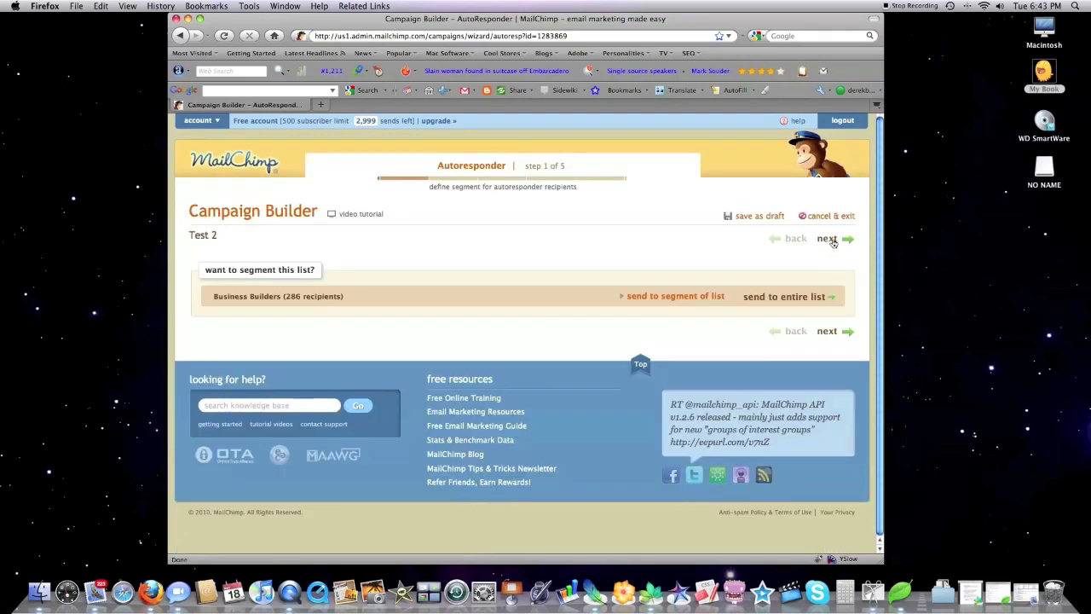
# Advance Test 2 through the list segmentation and setup pages to email creation, leaving the list unsegmented and the setup preferences at their defaults.
pyautogui.click(829, 238)
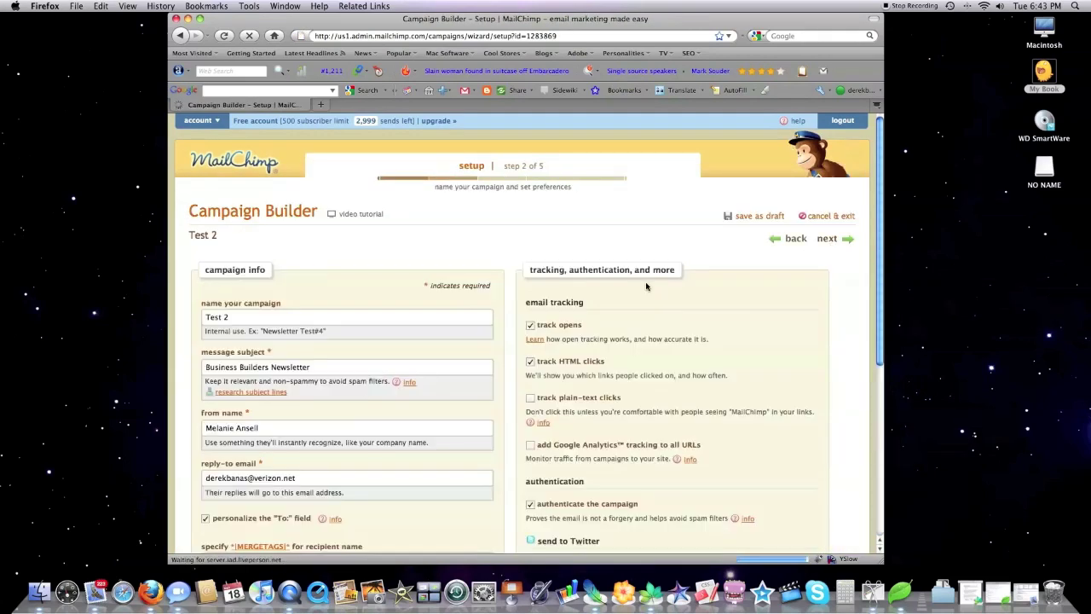
pyautogui.scroll(-5, 484, 309)
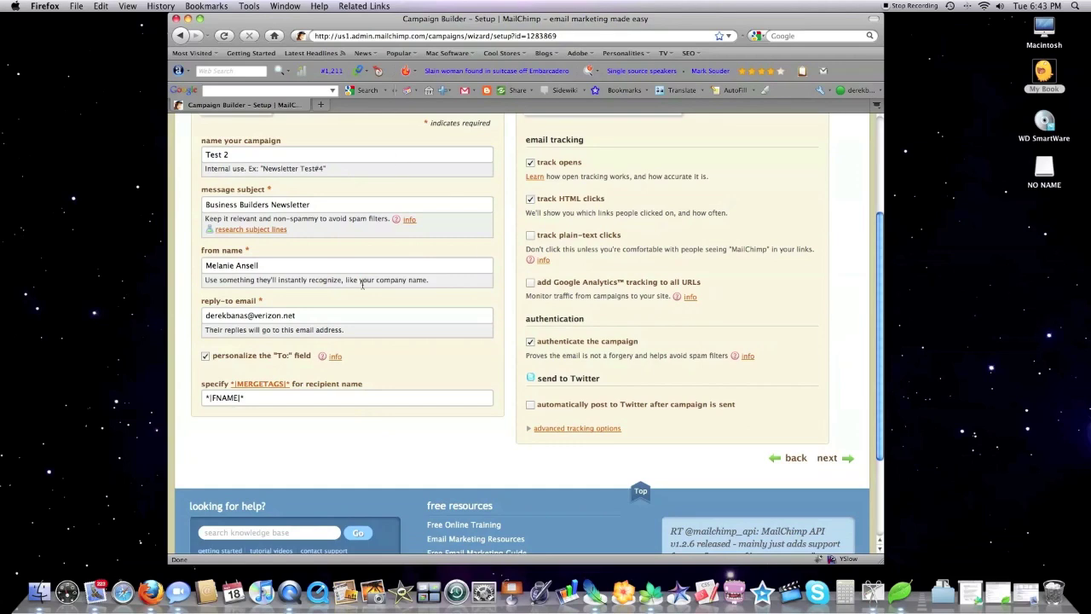
pyautogui.scroll(5, 478, 263)
pyautogui.click(831, 241)
pyautogui.moveTo(702, 328)
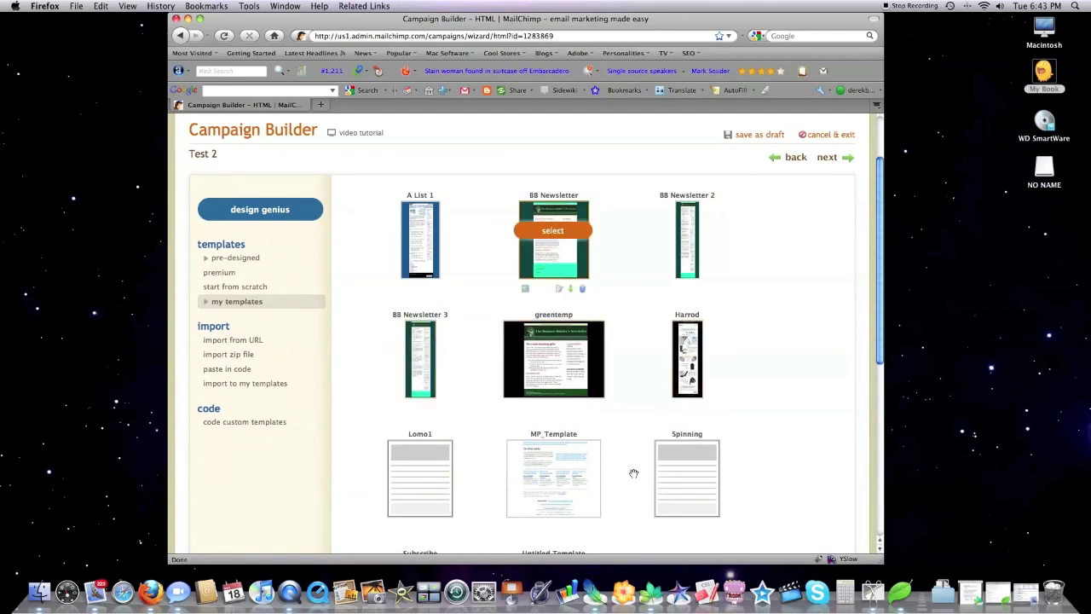
pyautogui.moveTo(463, 265)
pyautogui.scroll(-3, 499, 244)
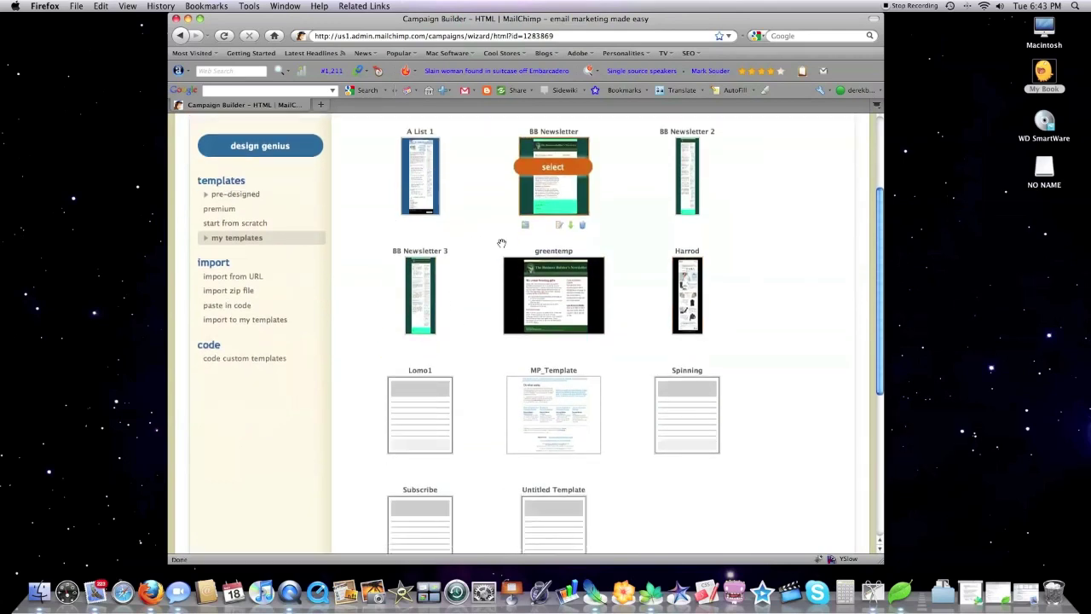
pyautogui.scroll(4, 502, 243)
pyautogui.click(248, 241)
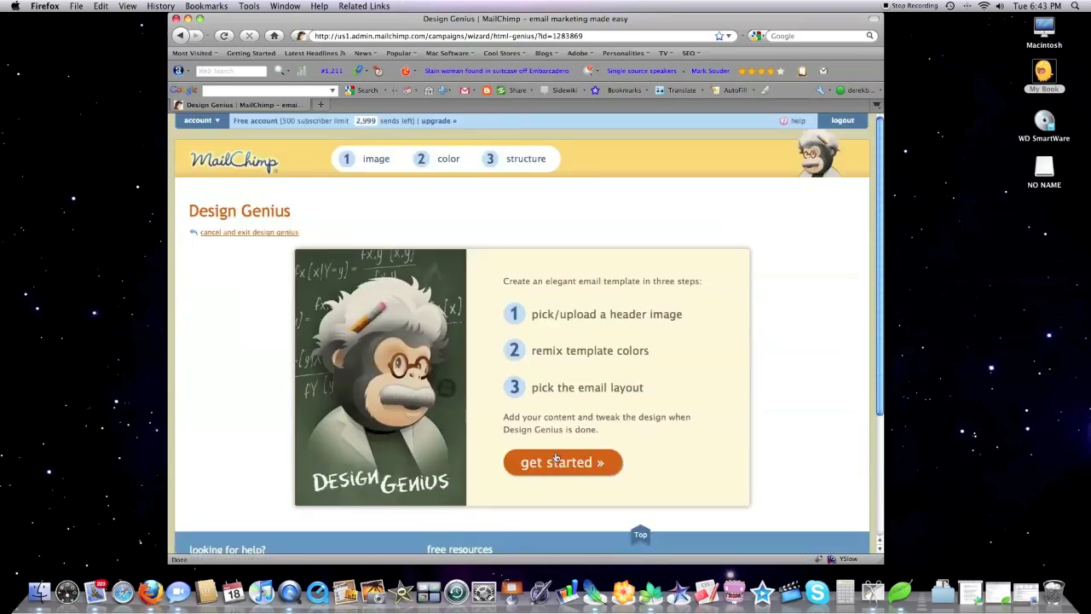
pyautogui.click(180, 35)
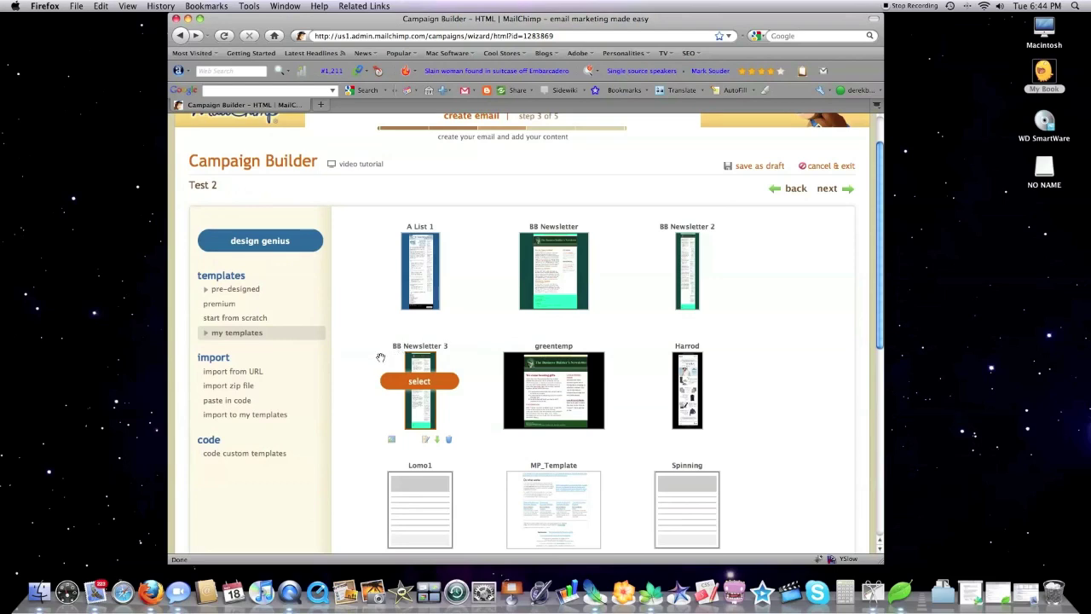
# Choose the saved Subscribe template for the Test 2 email and look over its header, body and previous articles sections.
pyautogui.scroll(-3, 380, 356)
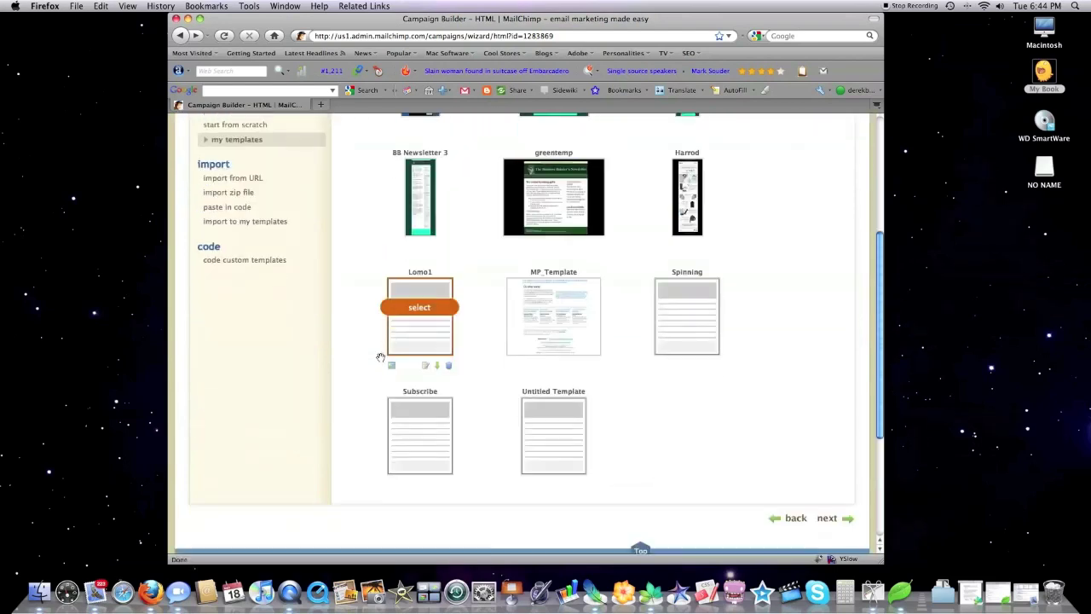
pyautogui.click(417, 430)
pyautogui.scroll(-3, 666, 344)
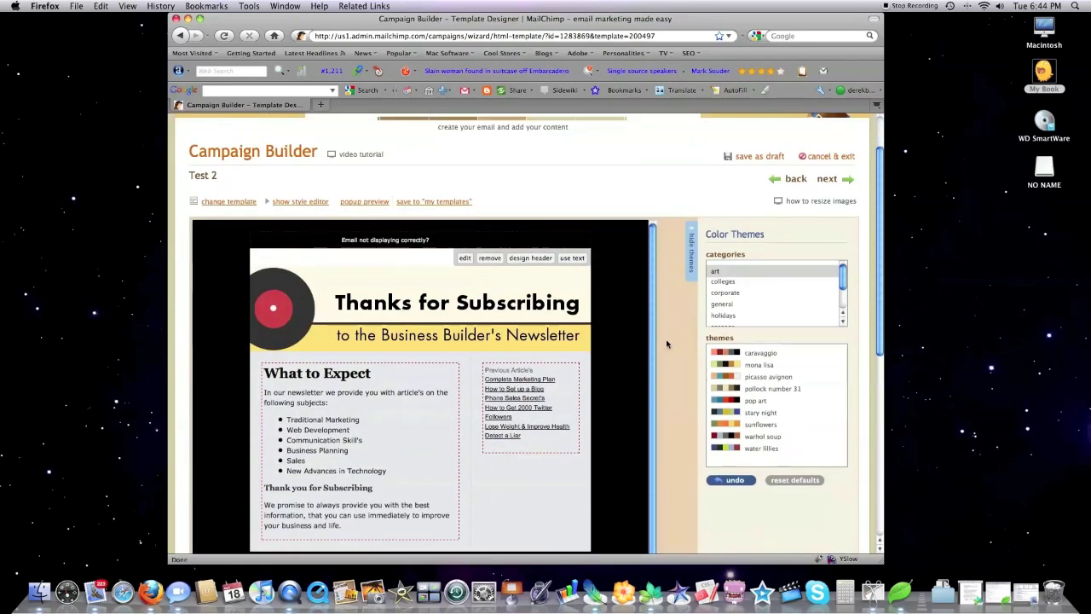
pyautogui.moveTo(424, 288)
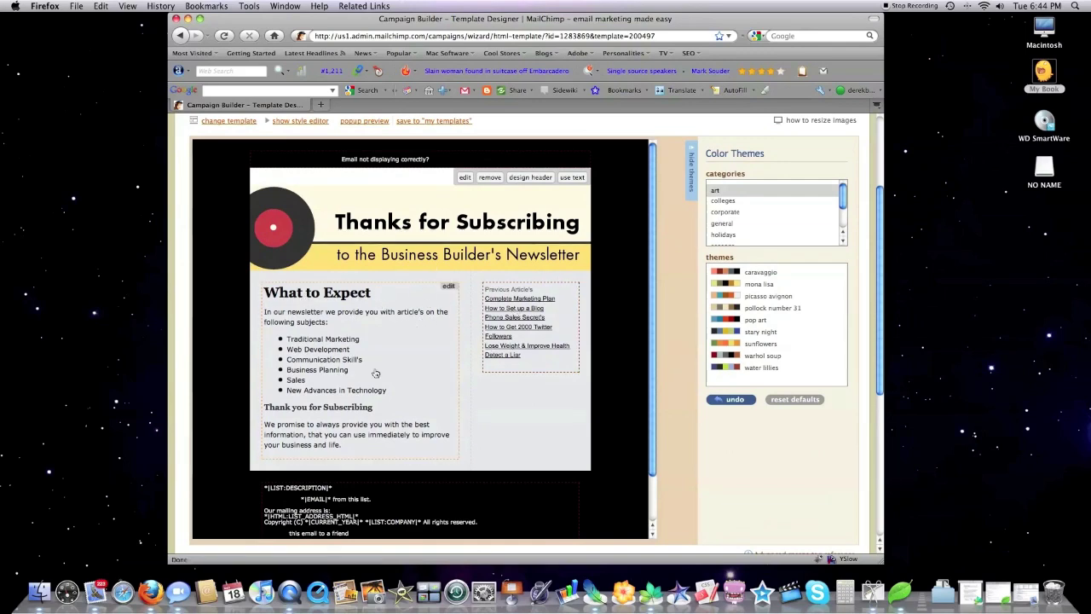
pyautogui.moveTo(518, 343)
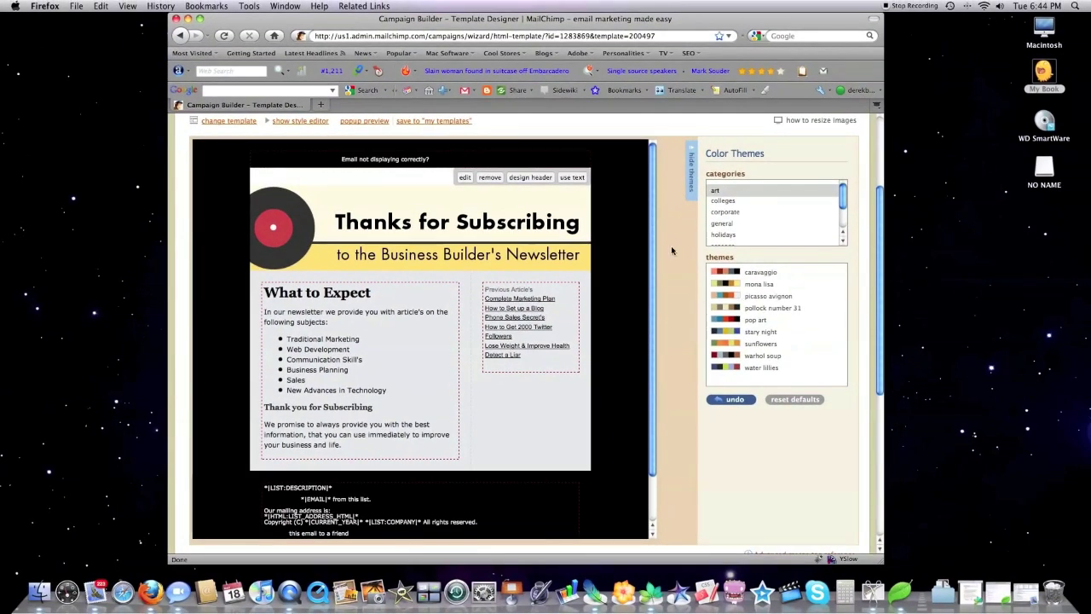
pyautogui.scroll(4, 671, 250)
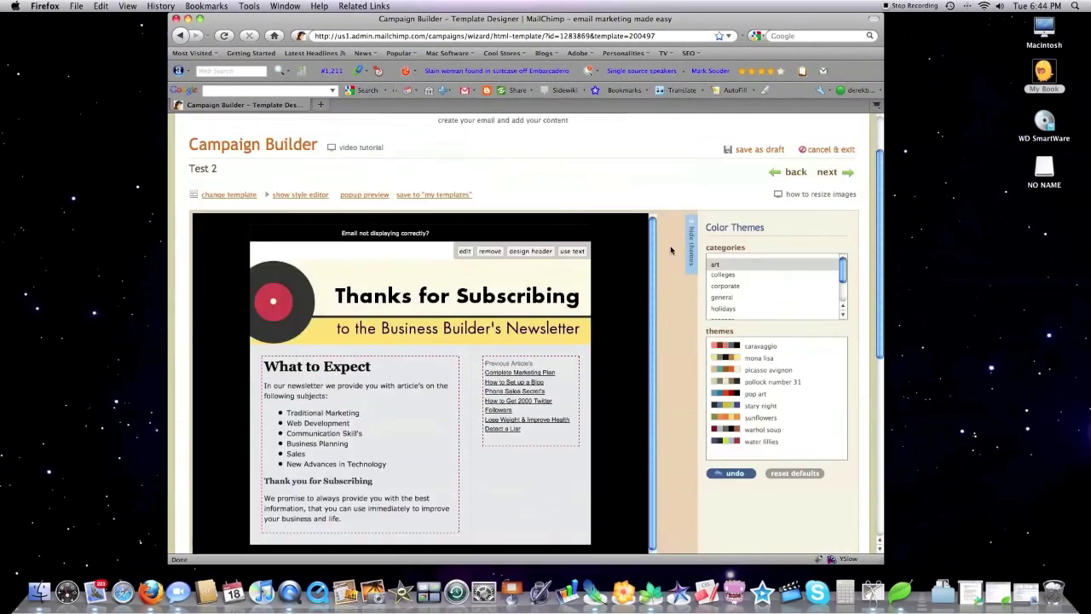